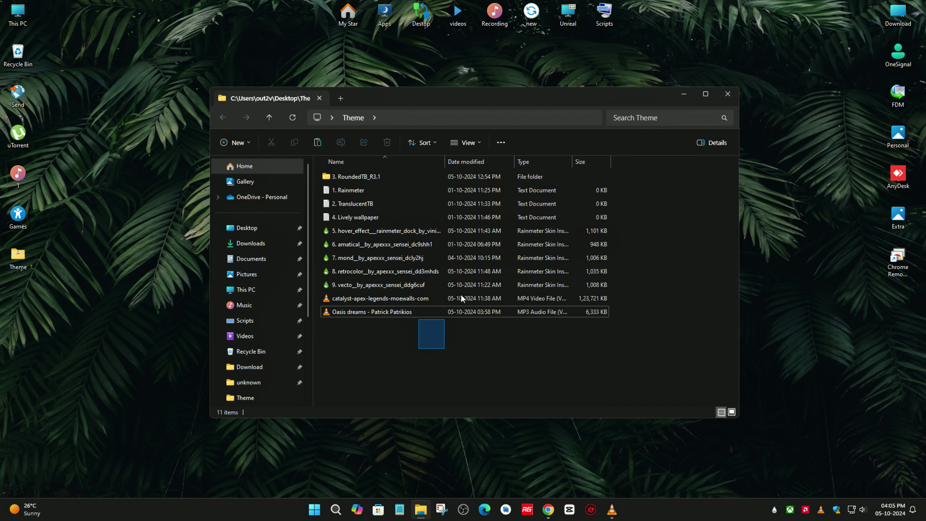
- Select all 11 setup items in the Theme folder
left_click_drag(461, 295, 503, 167)
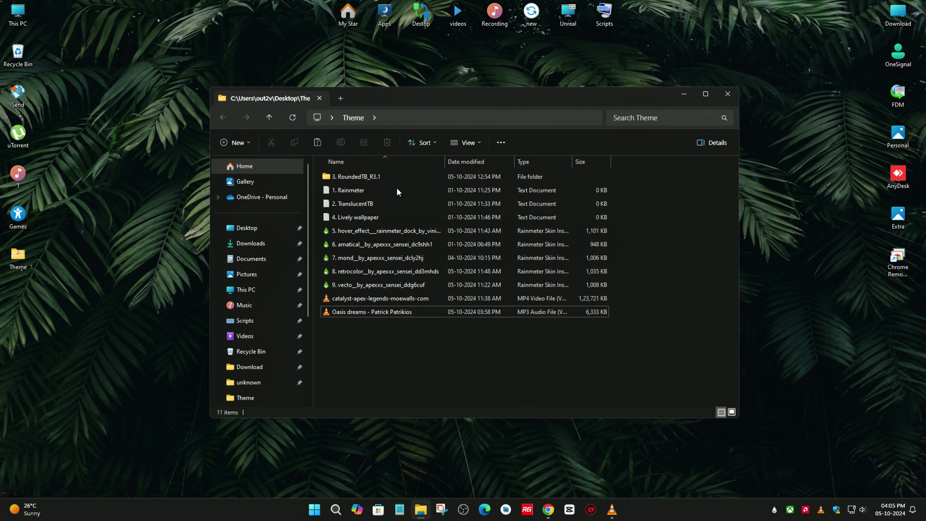
- Launch Rainmeter from recent apps, then close its Manage window so it runs in the background
left_click(467, 188)
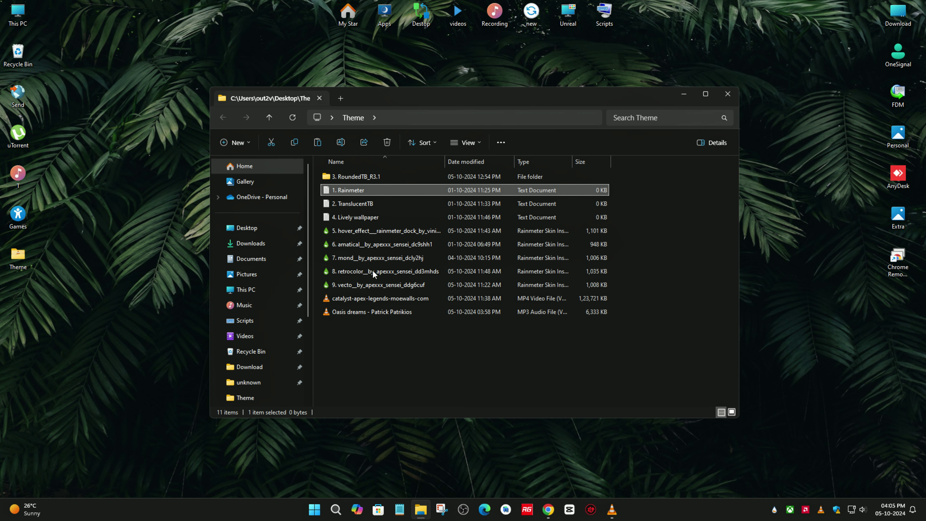
left_click(335, 508)
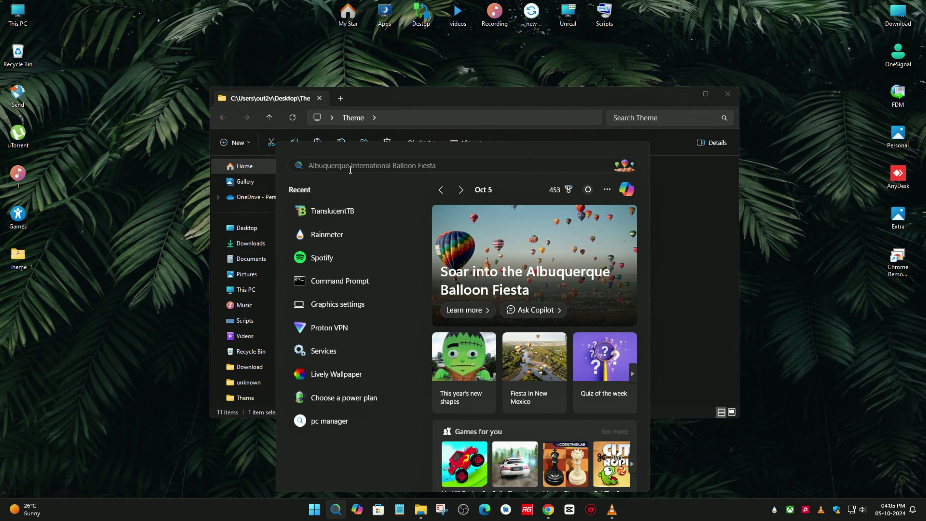
left_click(366, 241)
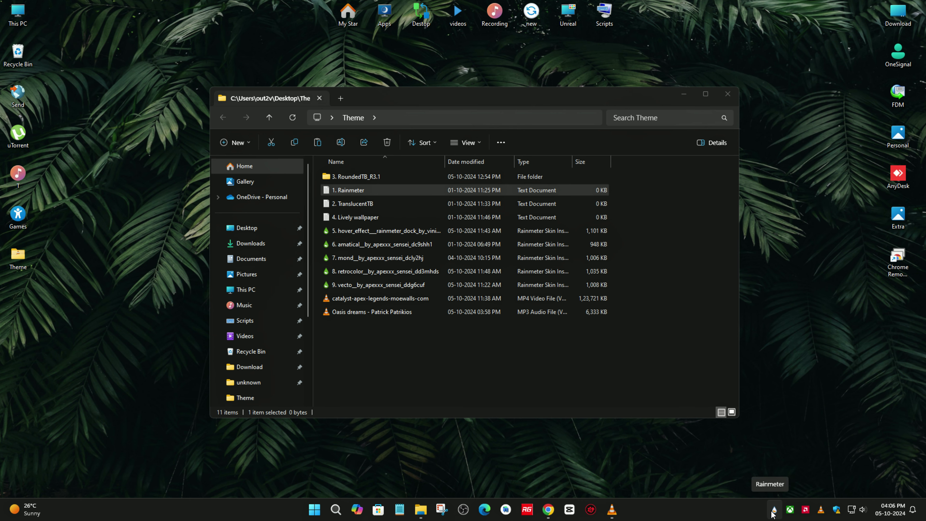
double_click(773, 511)
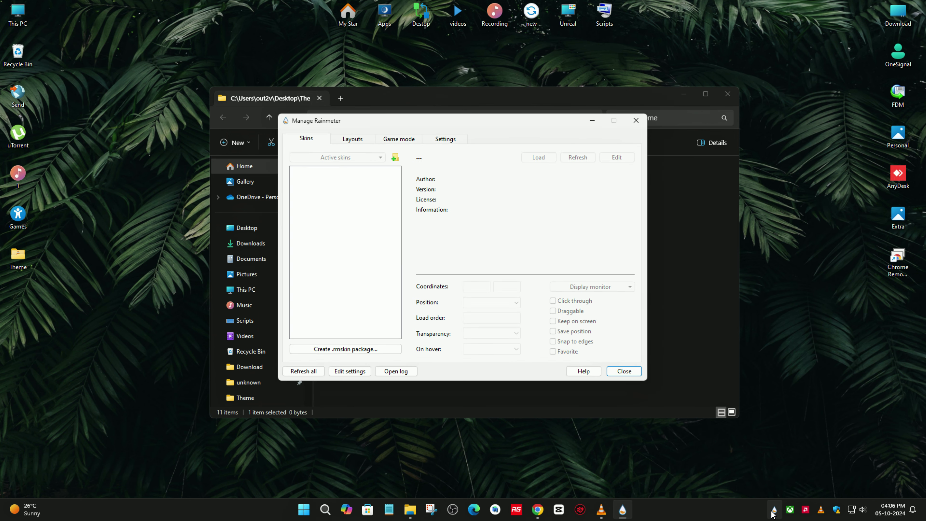
left_click(635, 123)
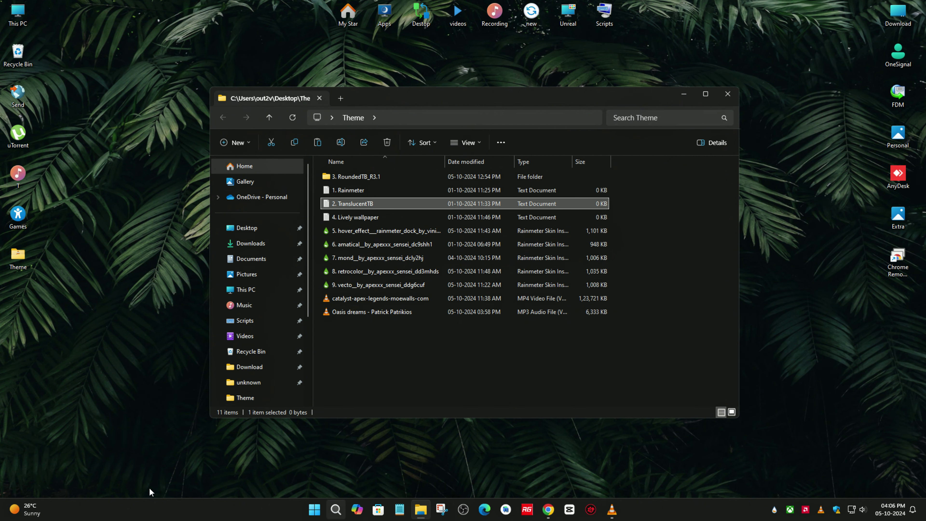
- Launch TranslucentTB from recent apps and select the 3. RoundedTB_R3.1 folder
left_click(334, 510)
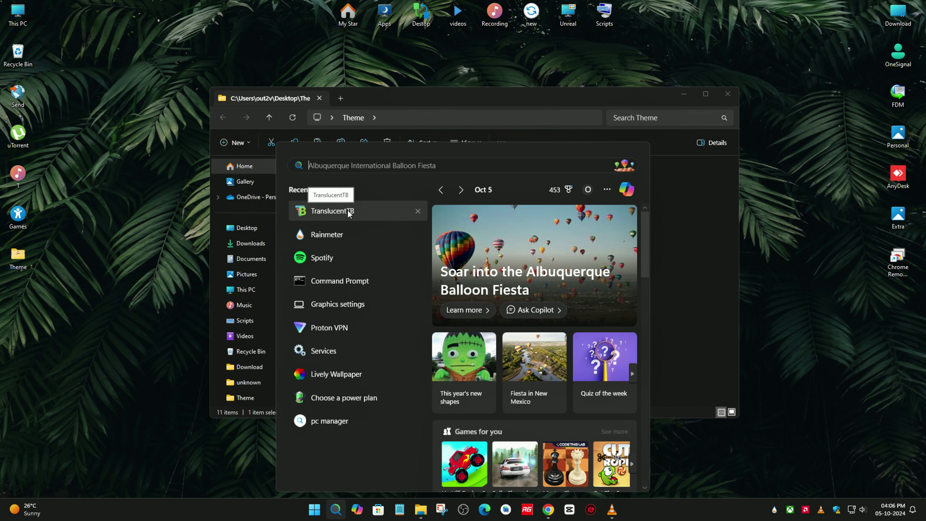
left_click(372, 211)
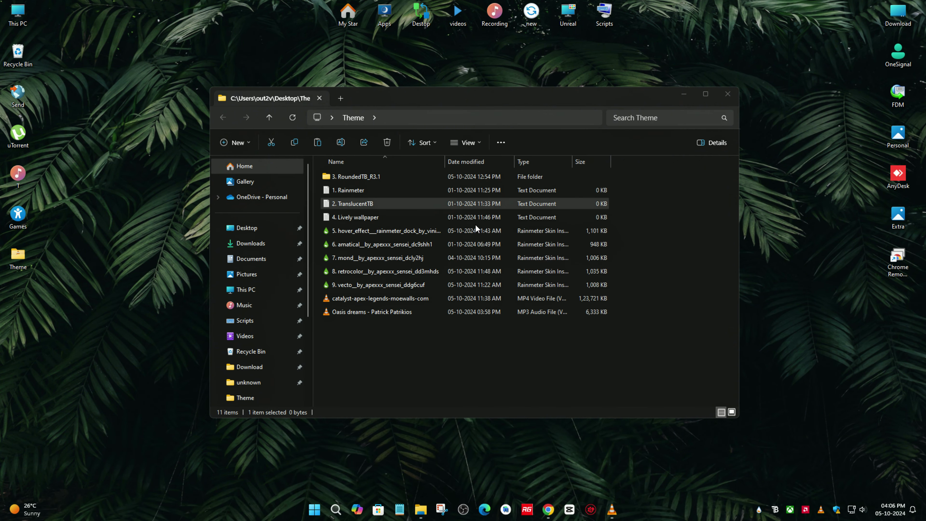
left_click(345, 176)
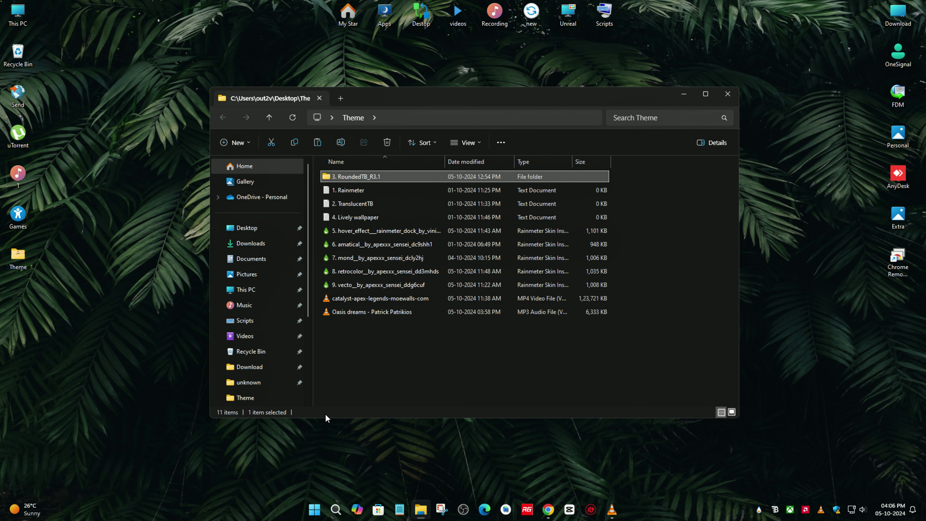
- Launch RoundedTB from the Start menu's pinned apps
left_click(316, 510)
scroll(474, 277, "down", 2)
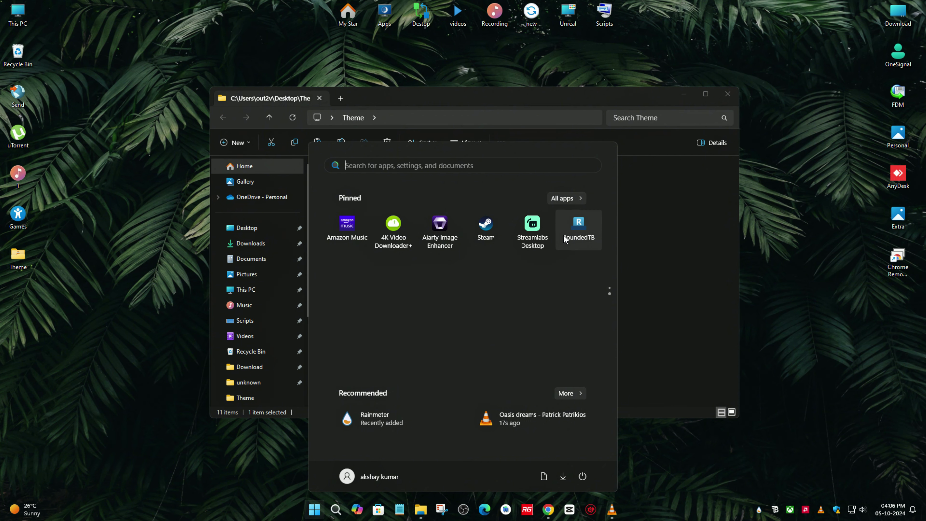
left_click(572, 239)
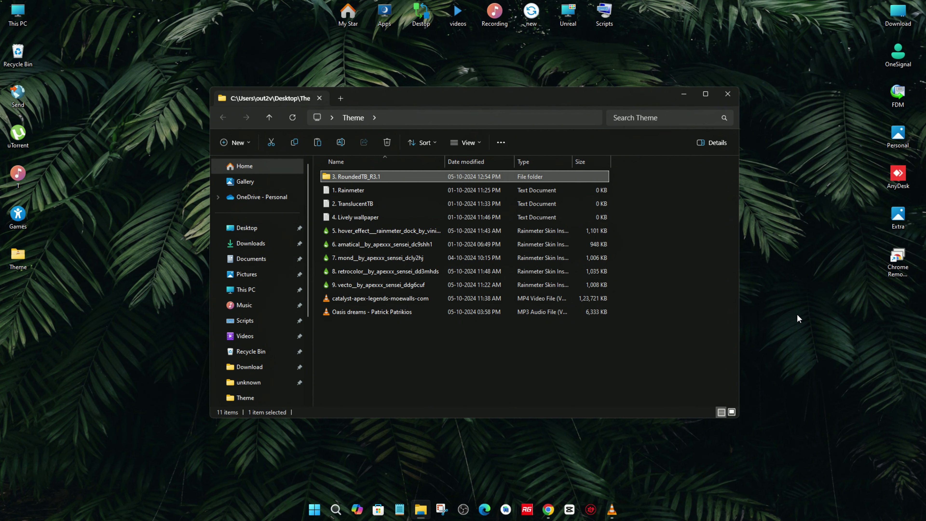
left_click(813, 343)
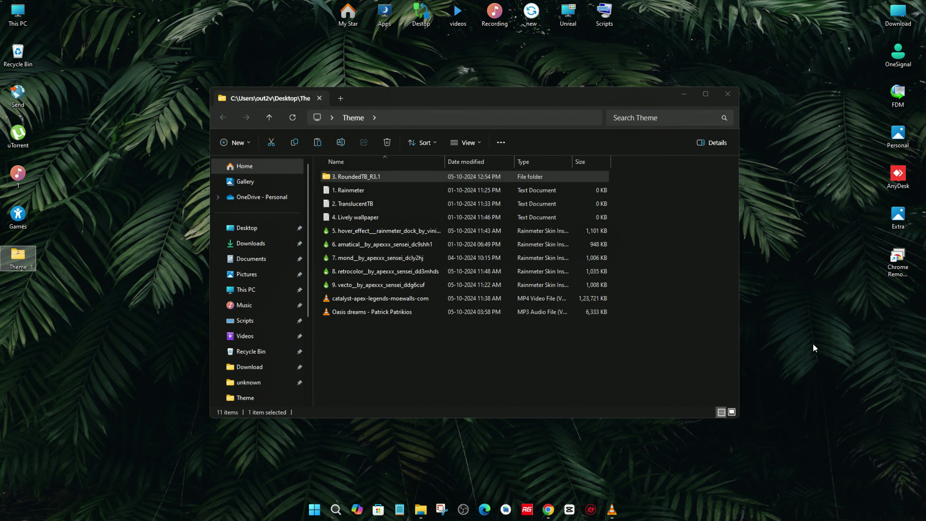
- Bring up RoundedTB settings, expand its Advanced options for dynamic mode and margins of 4, then close it
right_click(762, 512)
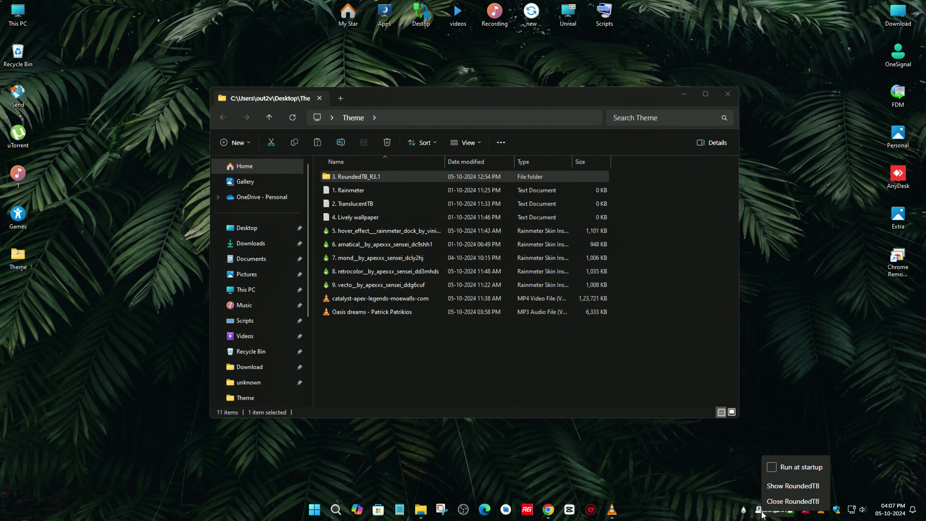
left_click(773, 486)
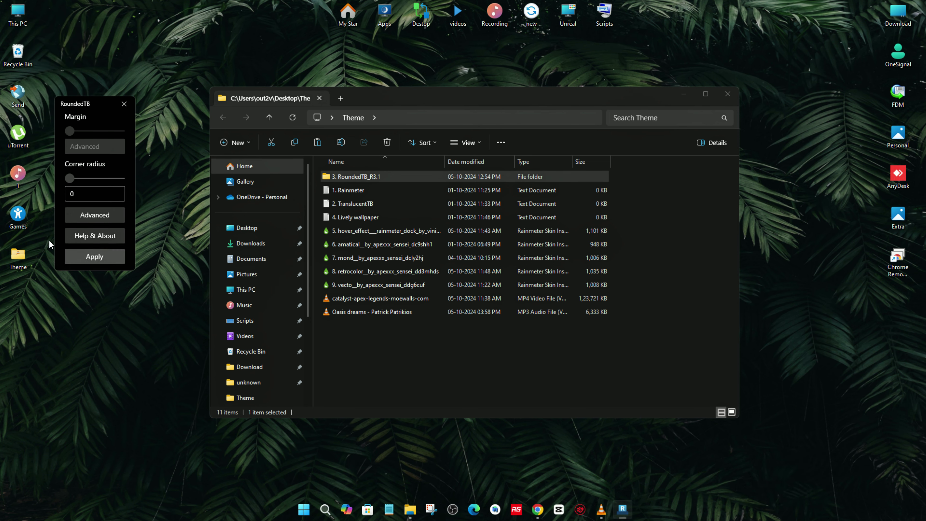
left_click(106, 218)
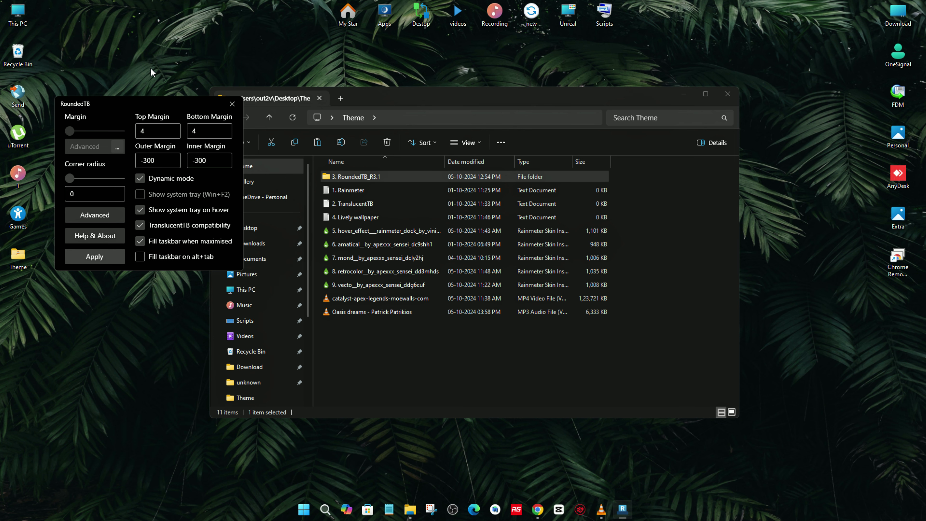
left_click(232, 105)
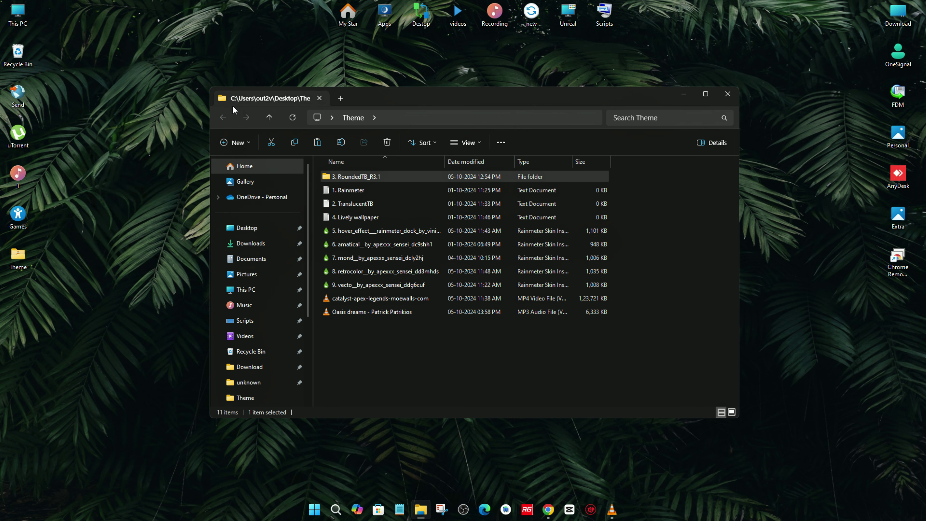
- Launch Lively Wallpaper from recent apps, dismiss its startup notice and bring up its library
left_click(367, 216)
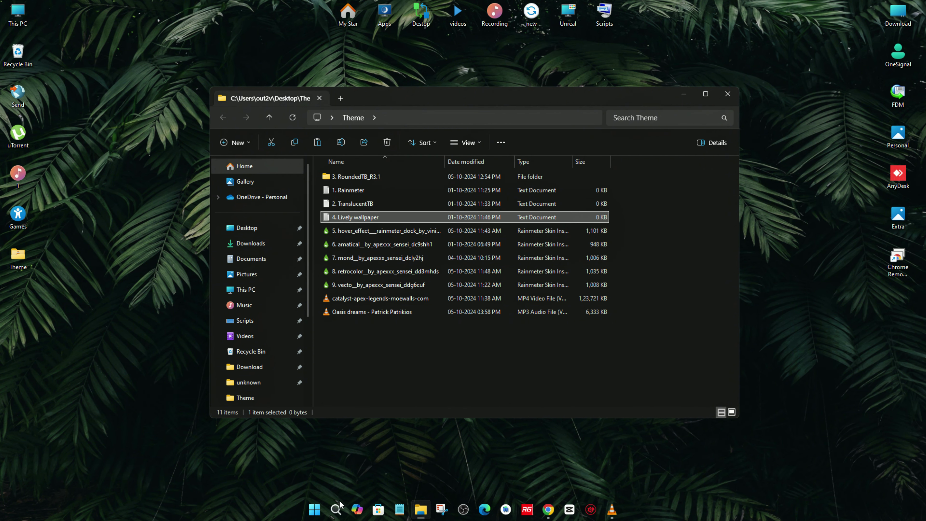
left_click(337, 508)
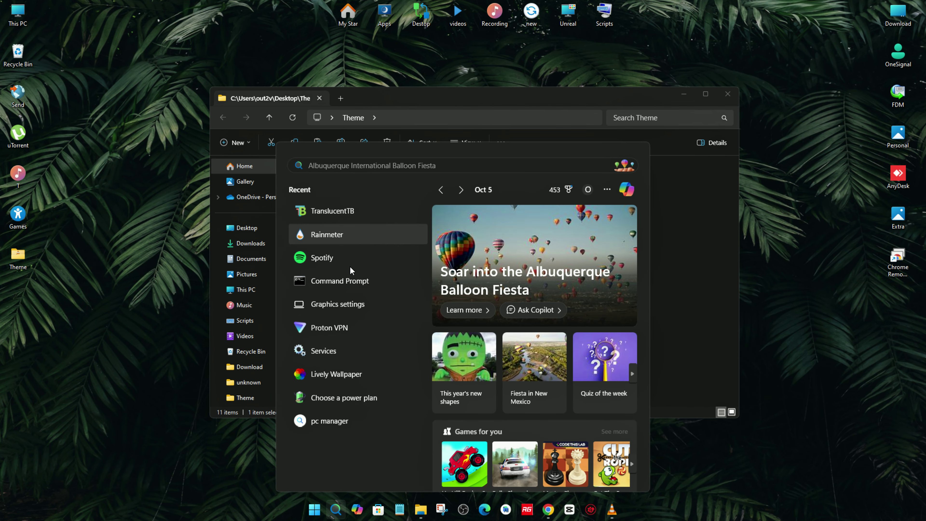
left_click(359, 375)
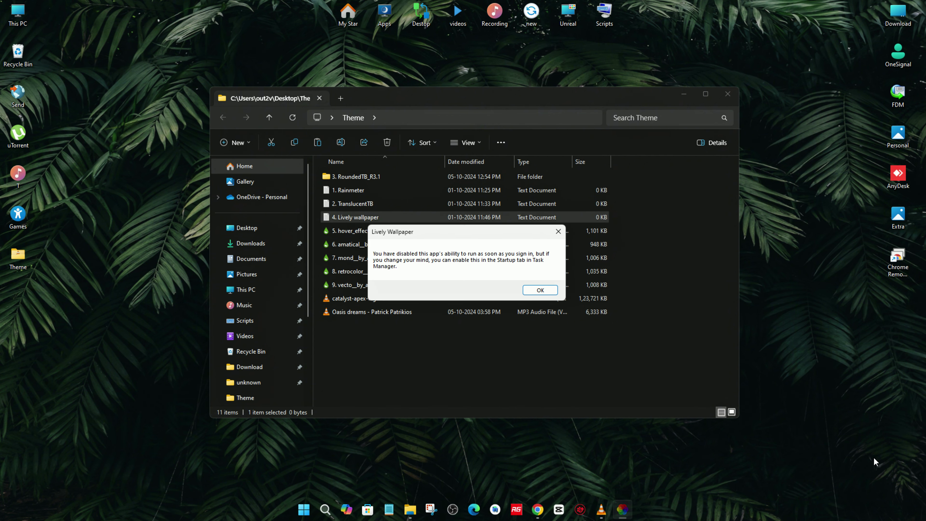
left_click(540, 291)
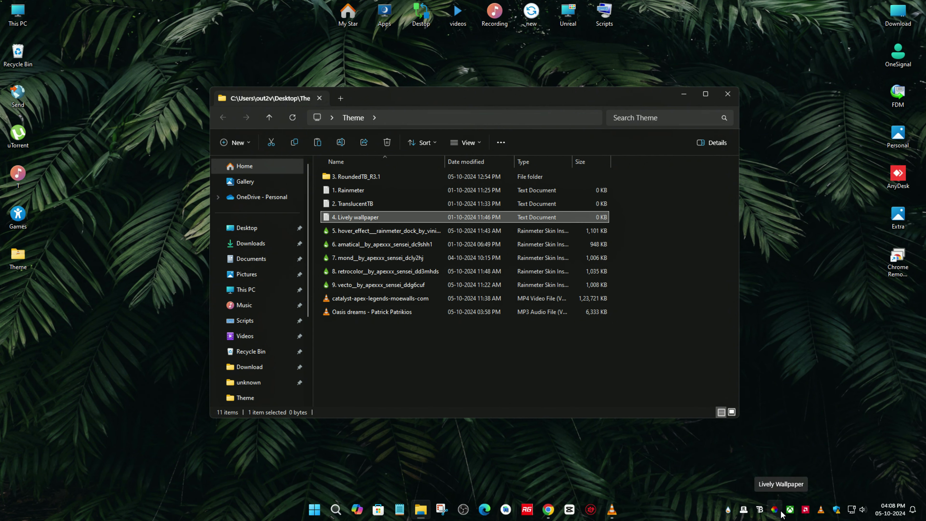
left_click(776, 510)
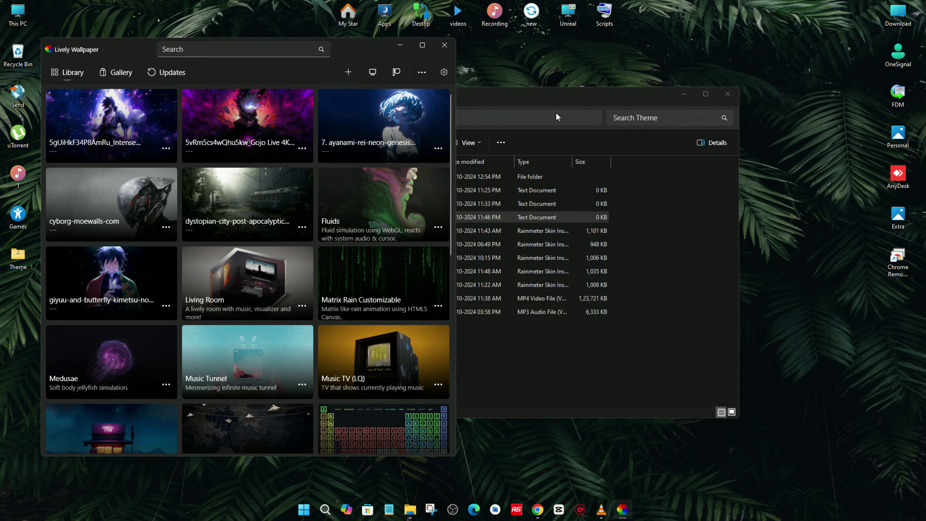
left_click(493, 109)
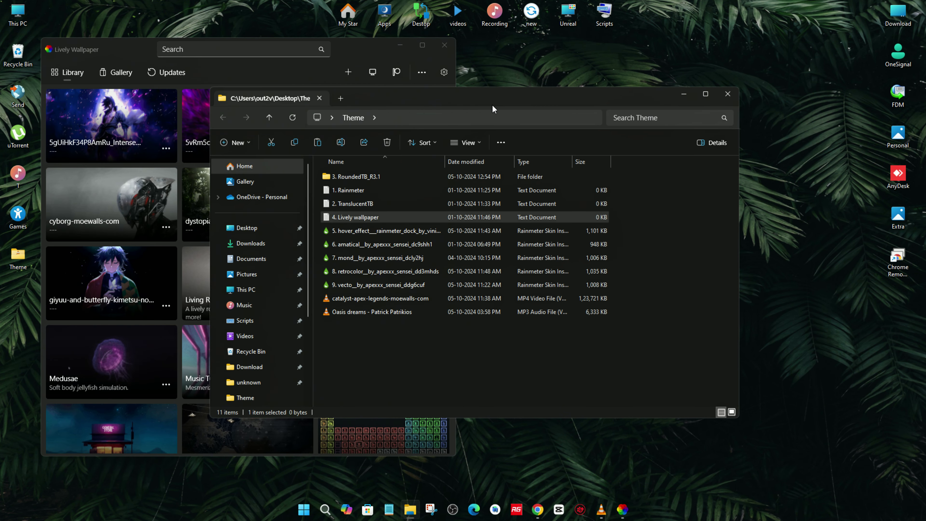
- Add the catalyst-apex-legends-moewalls-com MP4 as a Lively wallpaper, then minimize Lively and Explorer
left_click_drag(454, 105, 585, 128)
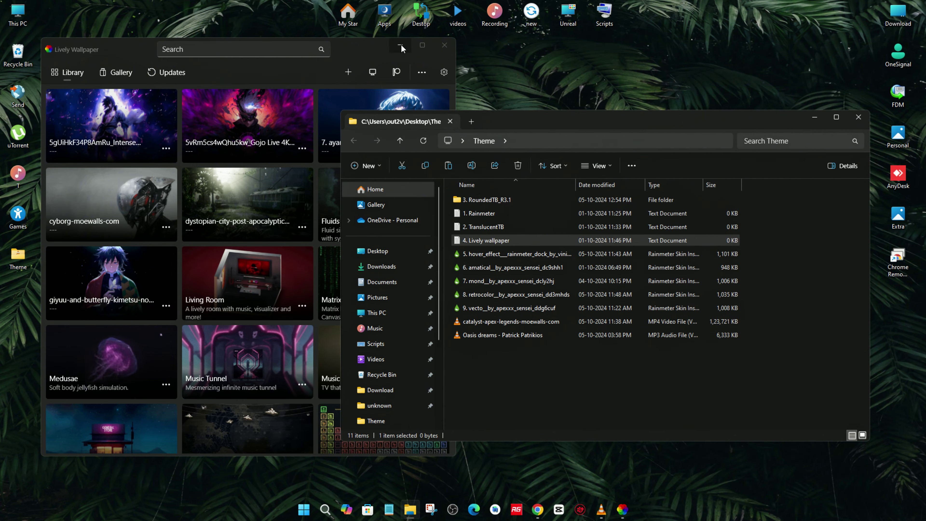
left_click(315, 92)
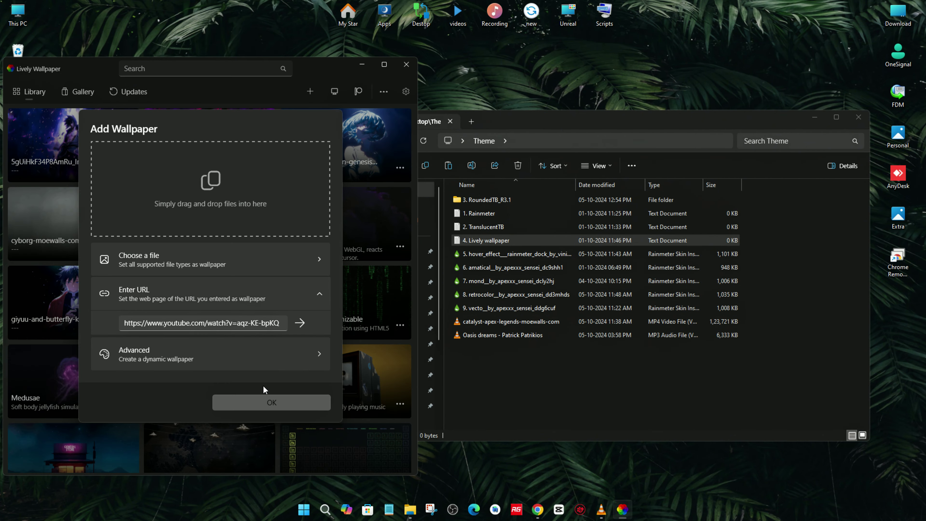
left_click(267, 401)
left_click(311, 91)
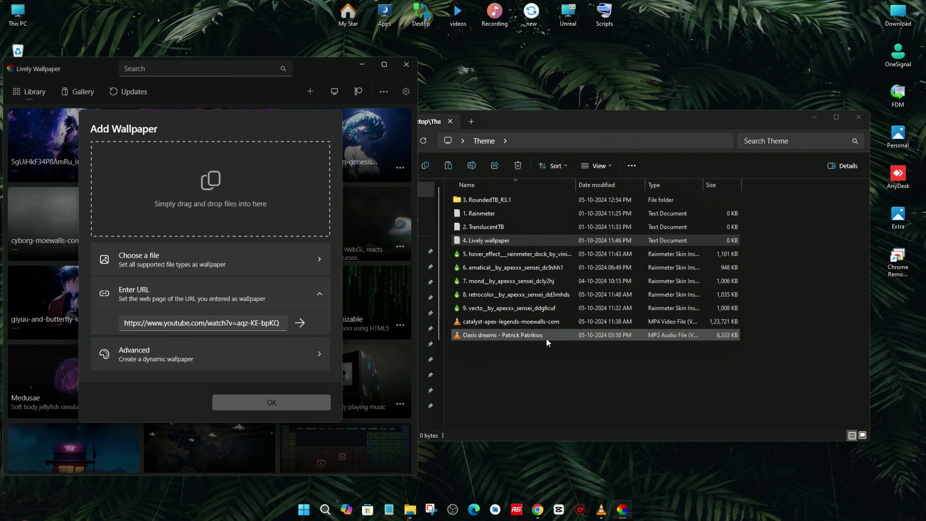
left_click(520, 322)
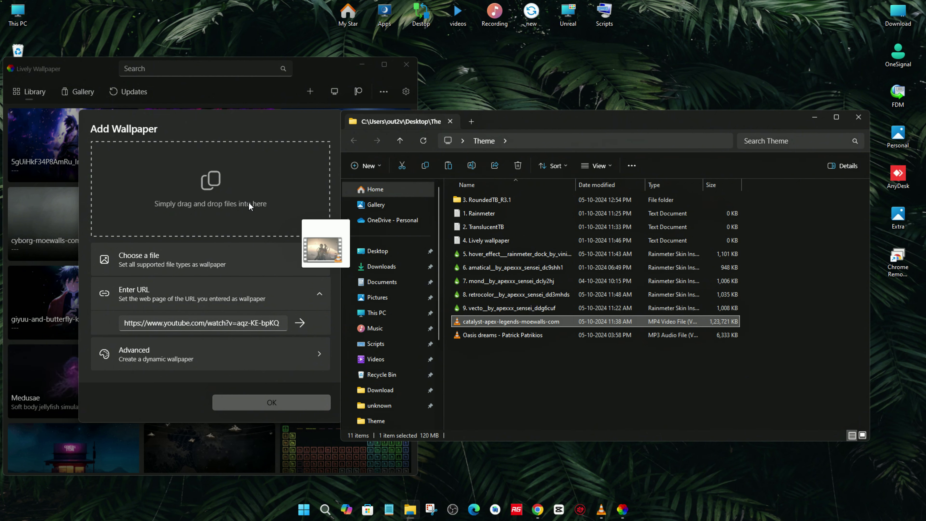
left_click_drag(251, 207, 251, 207)
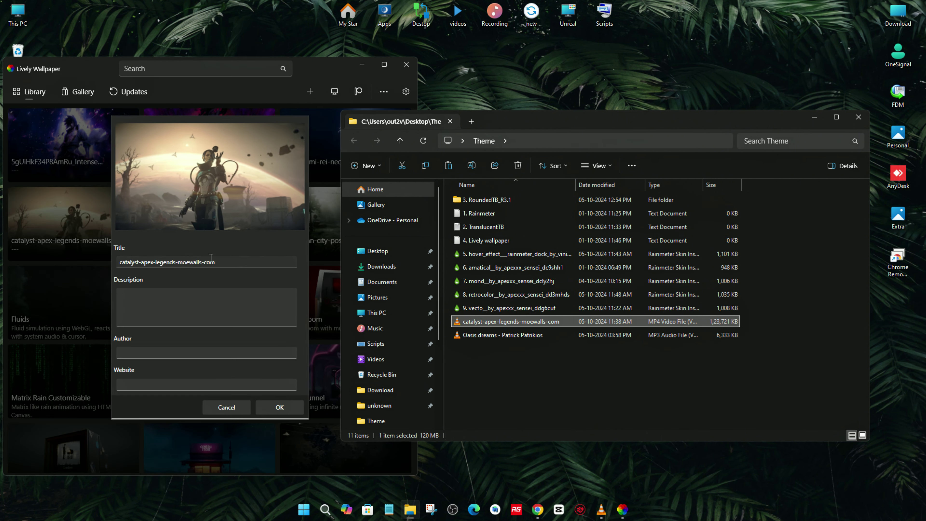
left_click(280, 412)
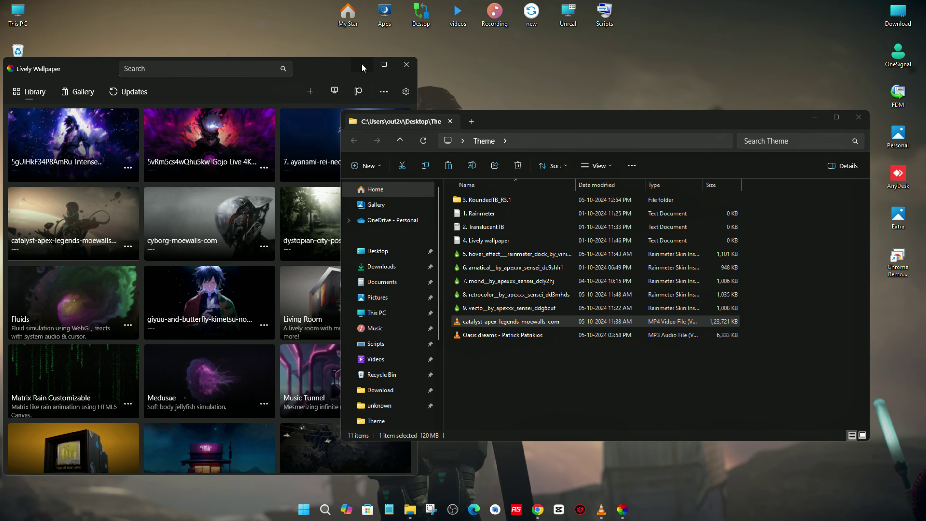
left_click(362, 66)
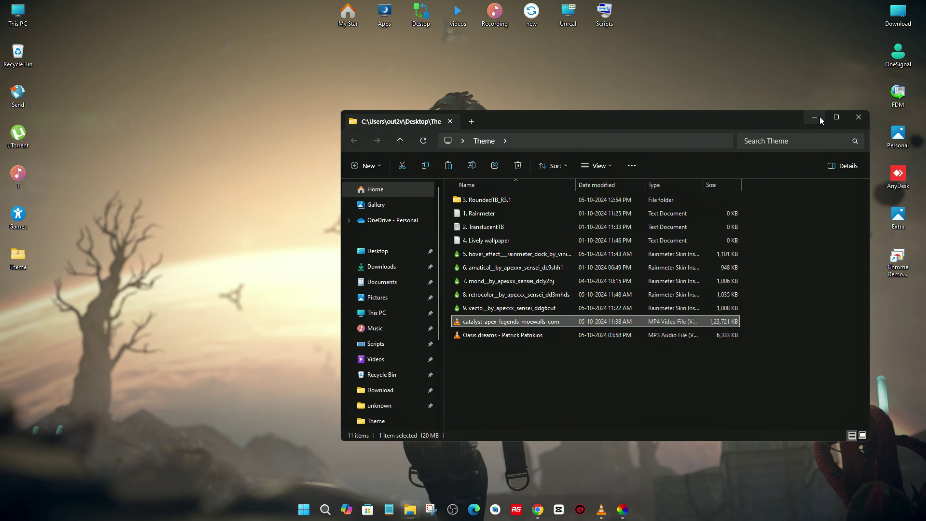
left_click(815, 117)
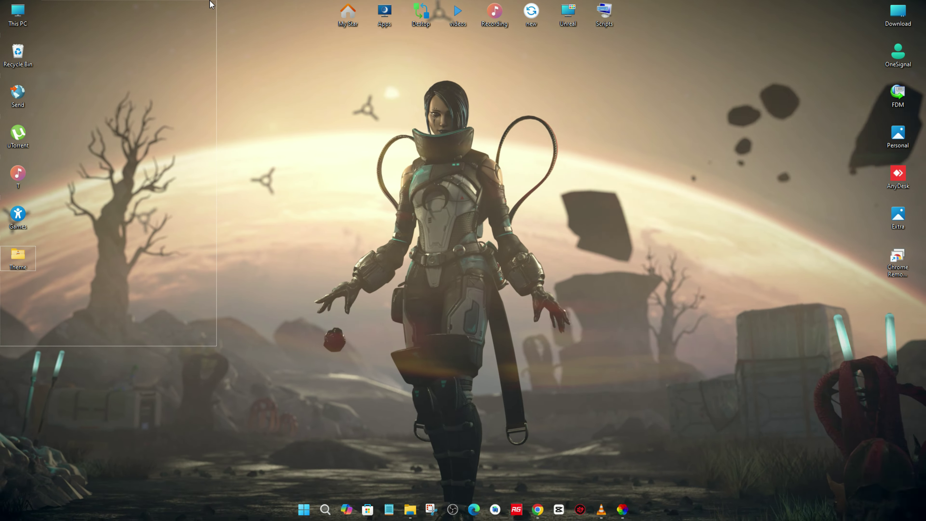
- Turn off Show desktop icons from the desktop's View menu, then bring File Explorer back
left_click_drag(156, 5, 455, 126)
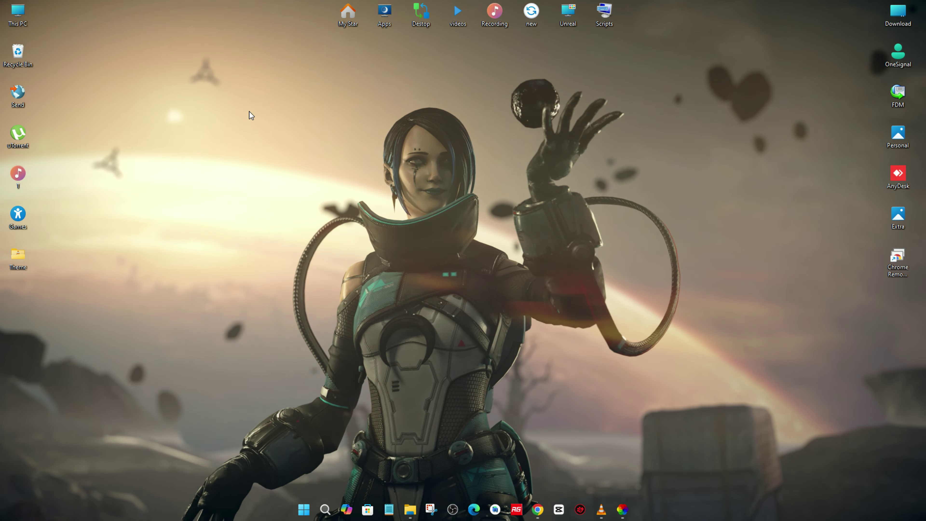
right_click(248, 113)
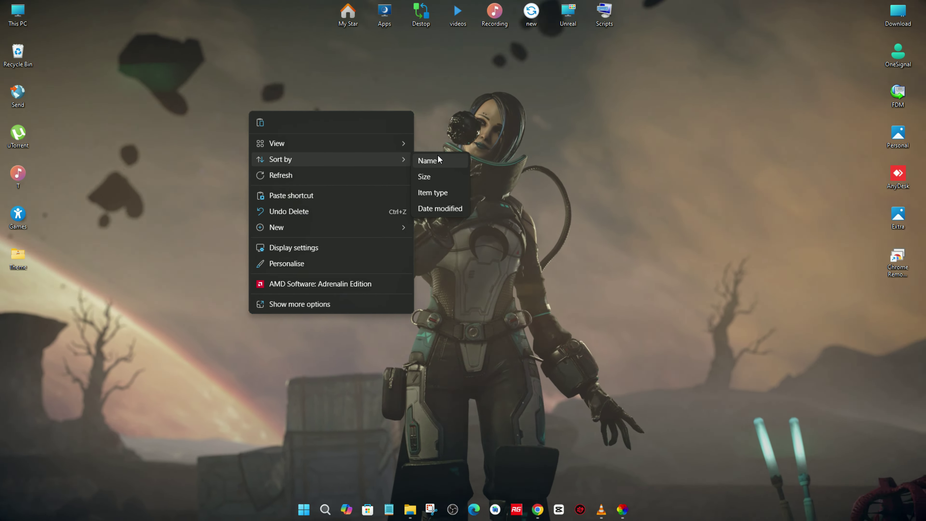
mouse_move(397, 146)
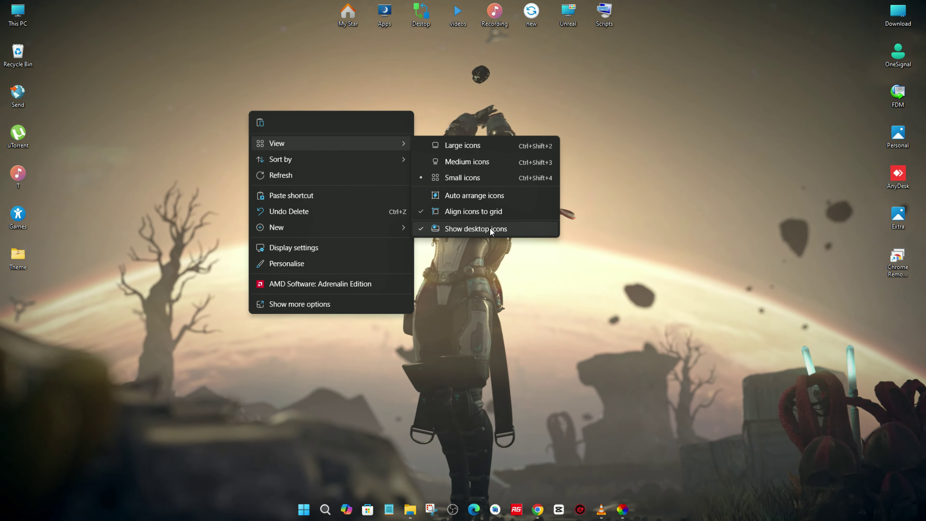
left_click(489, 230)
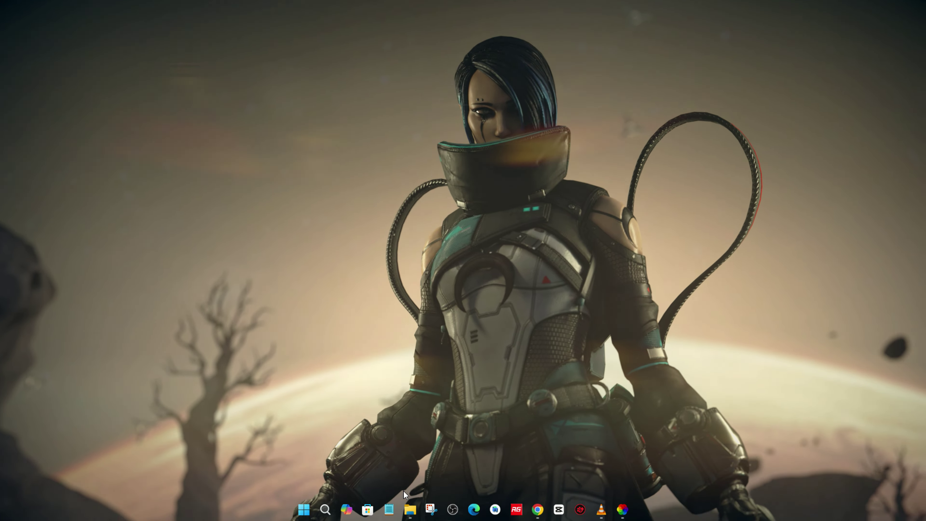
left_click(409, 516)
- Install the hover_effect dock .rmskin package and close its settings panel
left_click_drag(614, 122, 492, 106)
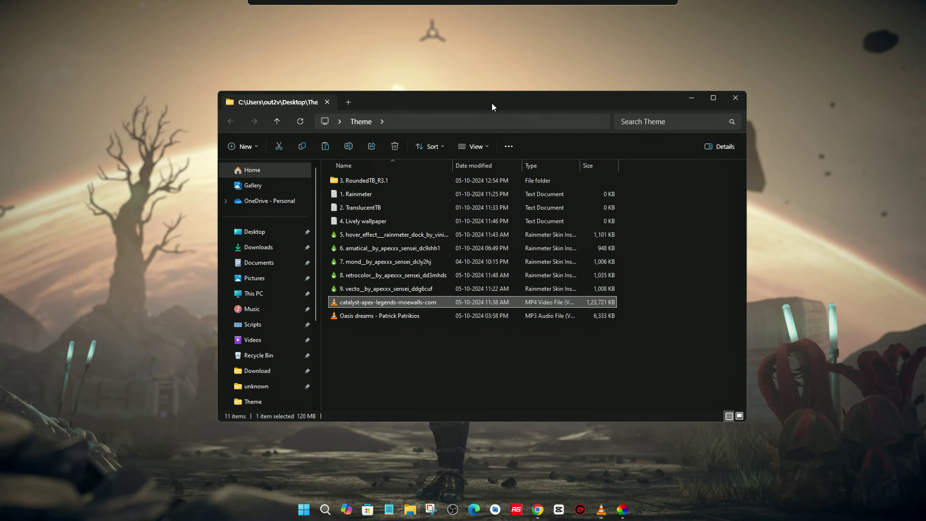
left_click(416, 289)
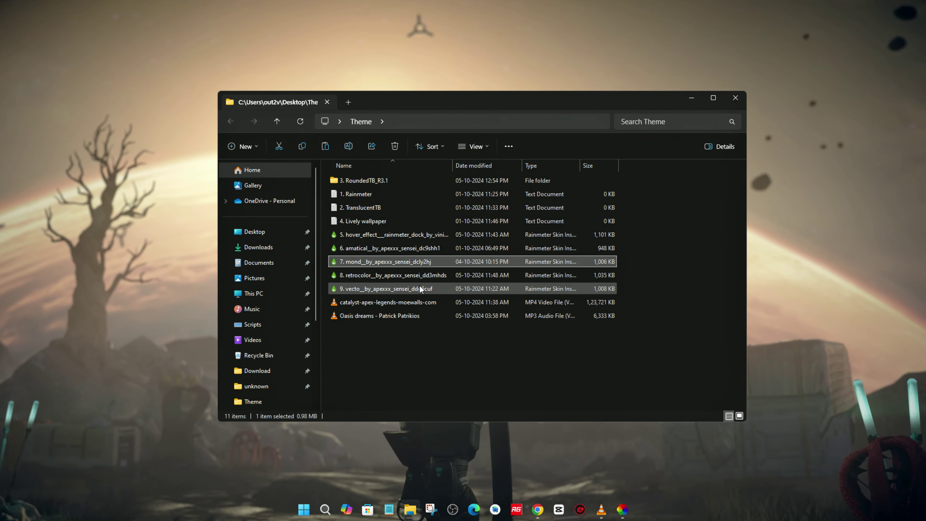
left_click(431, 274)
left_click(431, 288)
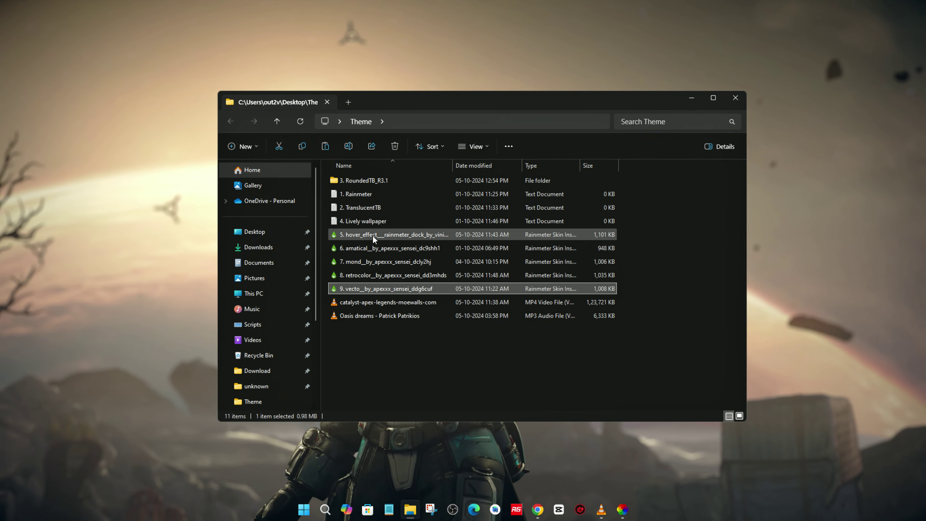
double_click(391, 235)
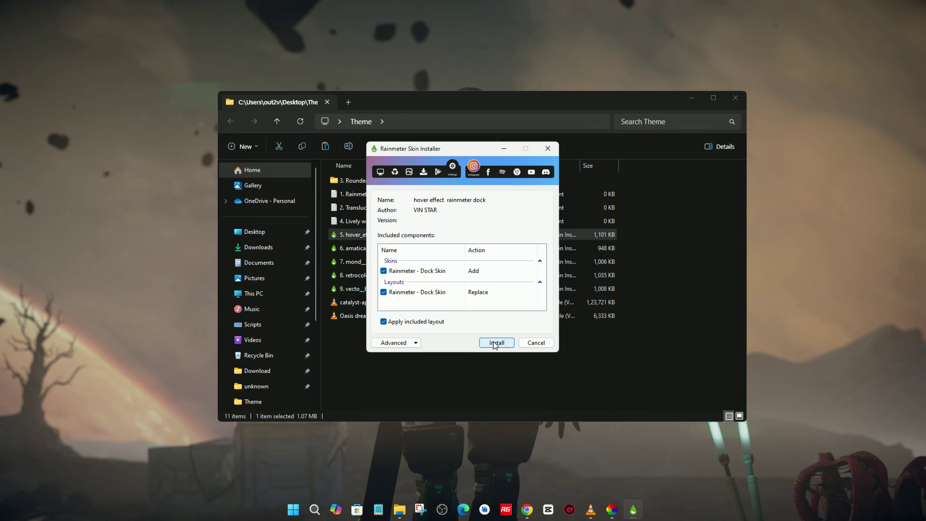
left_click(494, 342)
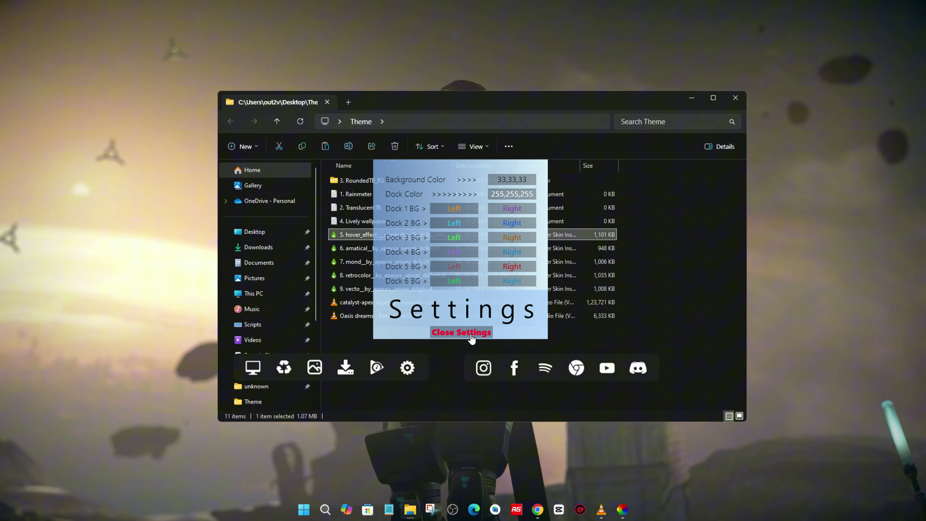
left_click(454, 332)
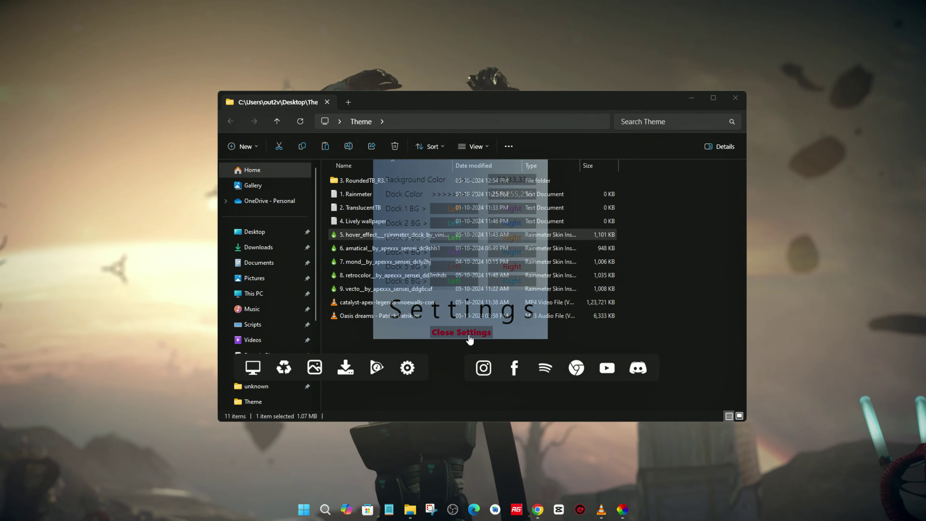
- Move the left dock bar higher up the desktop
left_click(692, 98)
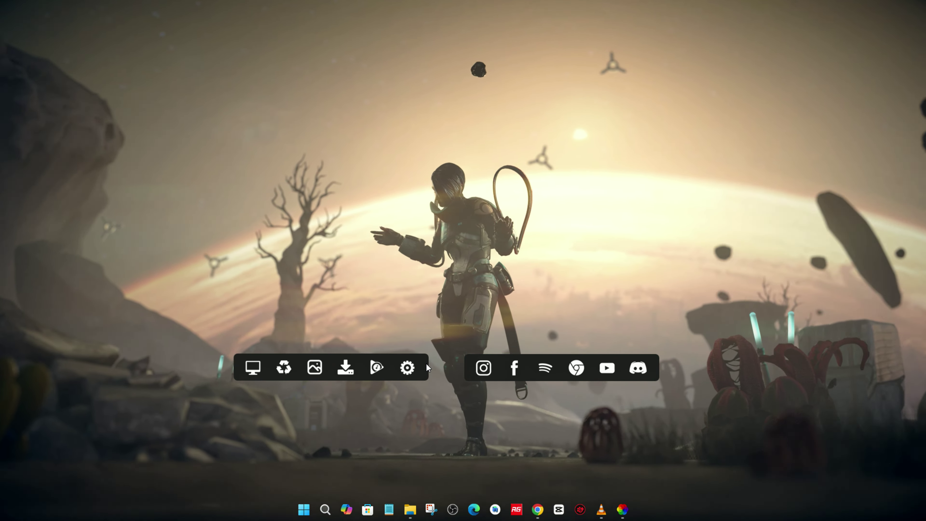
left_click_drag(426, 363, 376, 236)
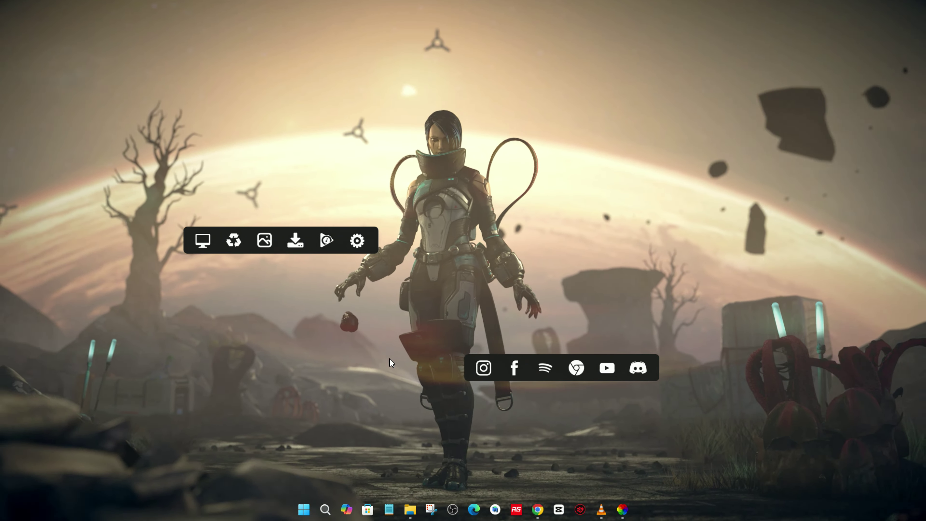
left_click(413, 514)
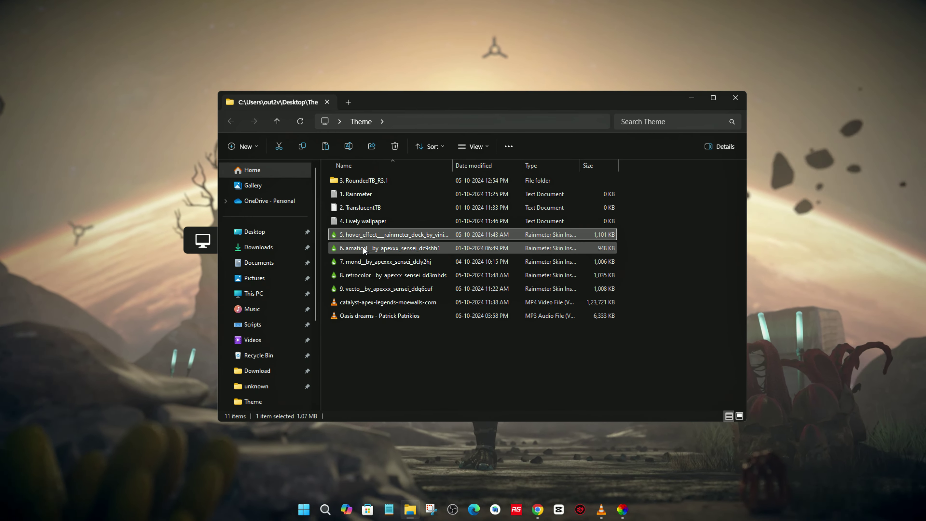
- Install the amatical, mond, retrocolor and vecto .rmskin packages one after another
double_click(363, 248)
left_click(498, 342)
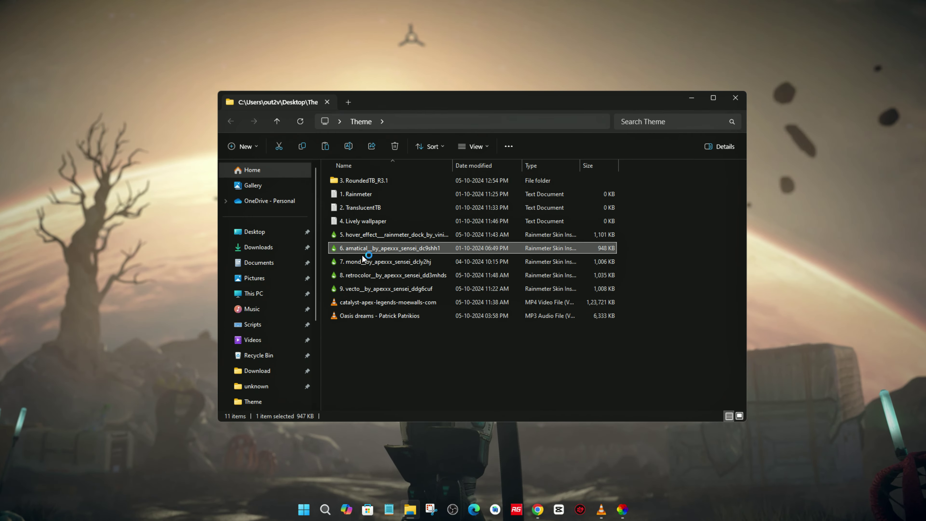
left_click(370, 263)
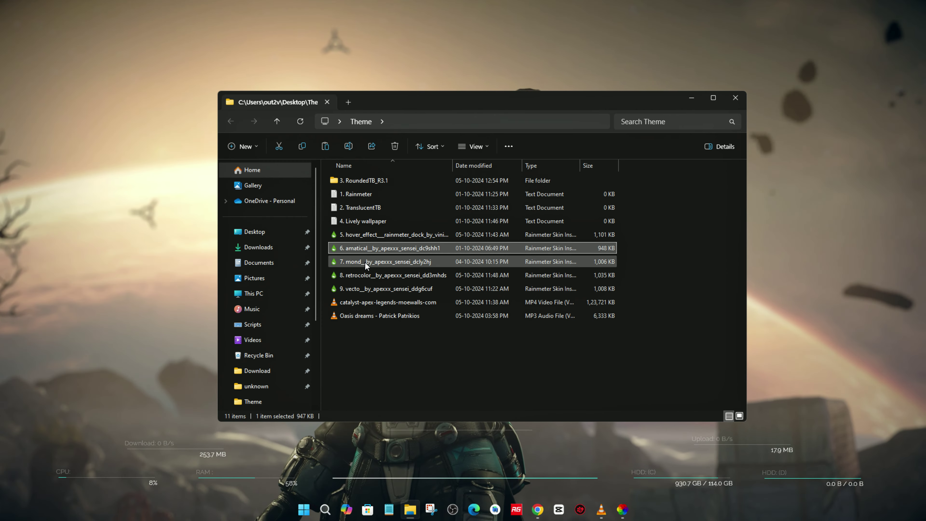
double_click(367, 264)
left_click(496, 342)
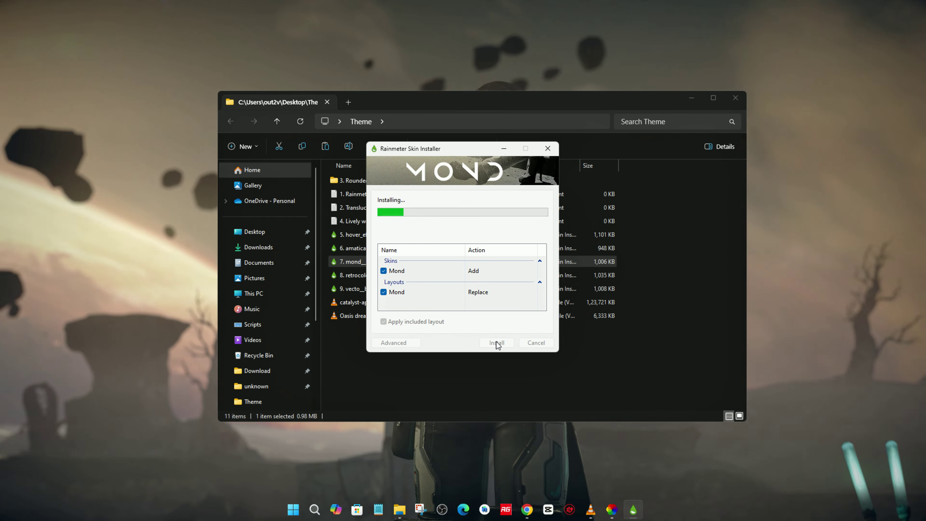
double_click(409, 276)
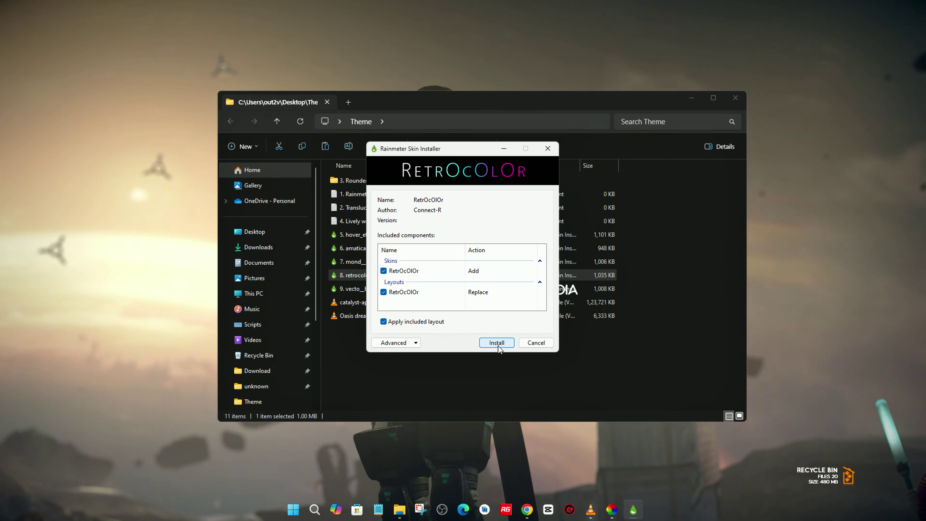
left_click(497, 343)
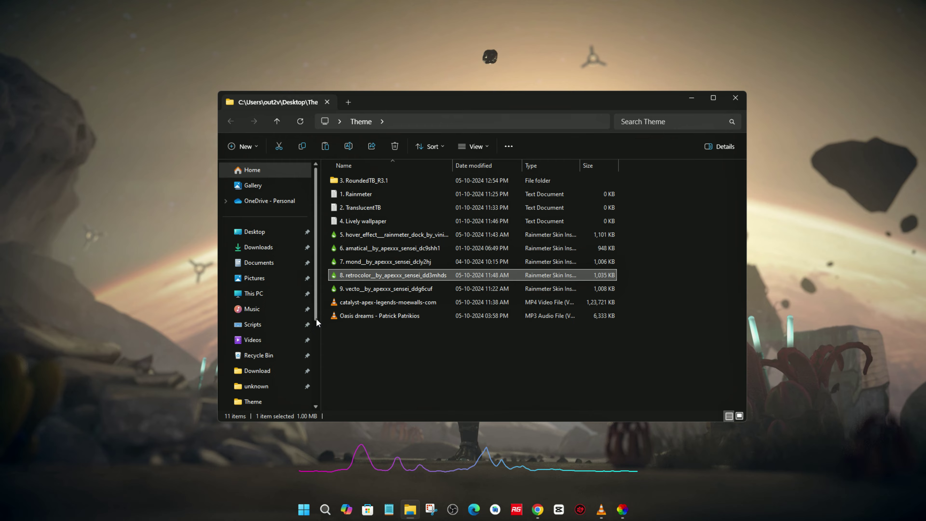
double_click(381, 289)
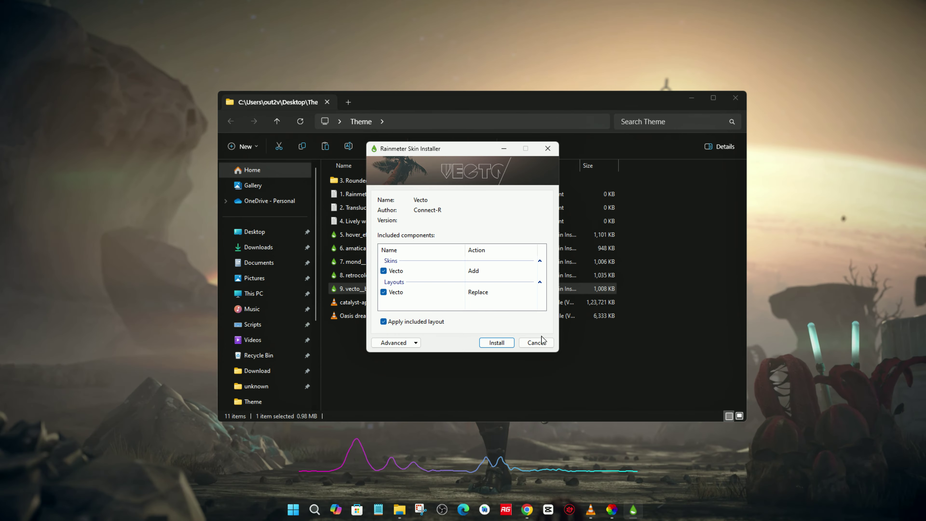
left_click(506, 344)
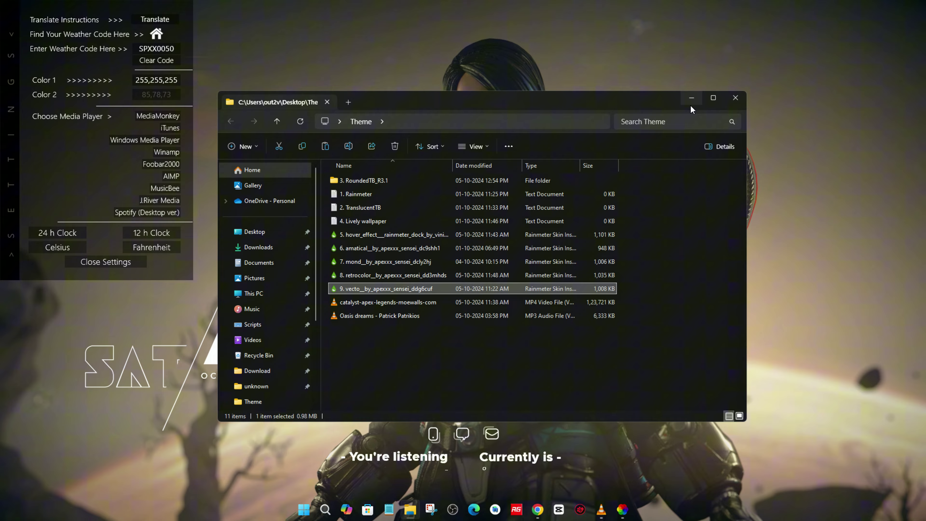
left_click(690, 104)
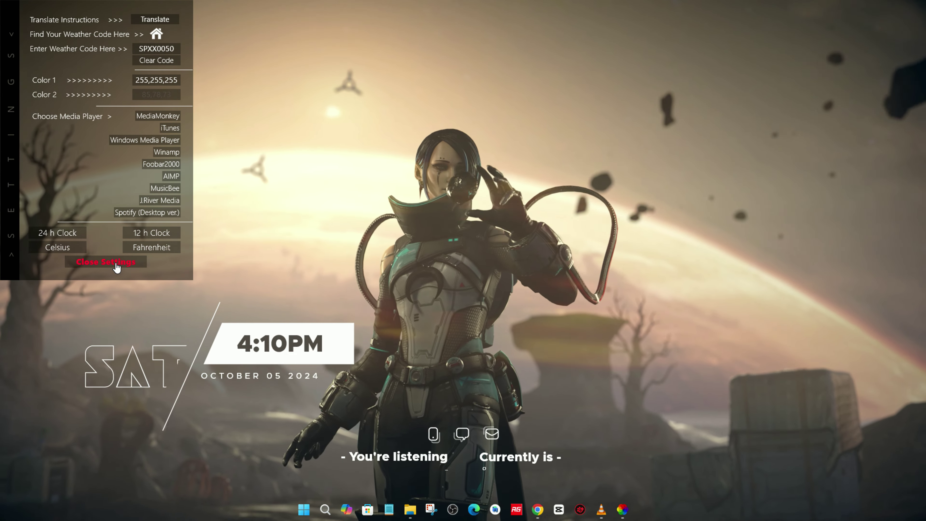
- Move the Vecto clock to the top-right corner and unload the weather and song widgets
left_click(116, 268)
left_click_drag(176, 338, 715, 44)
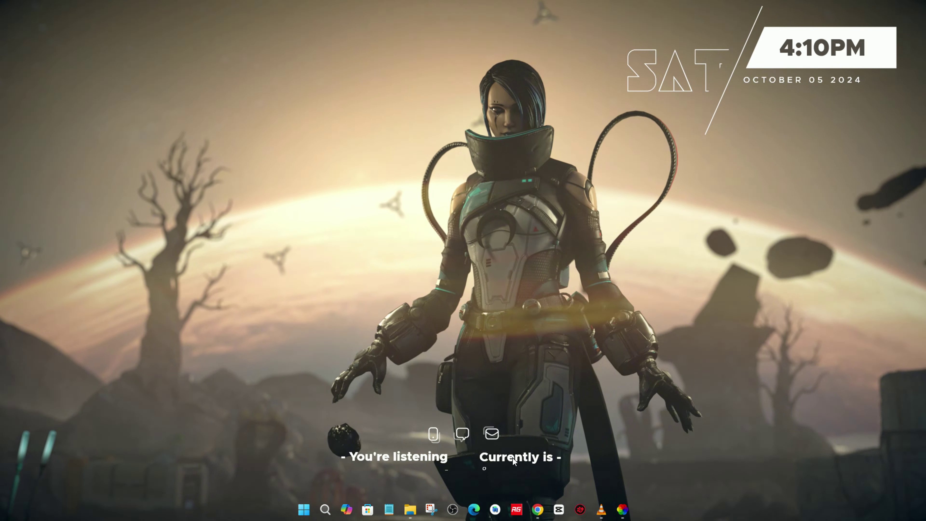
right_click(512, 457)
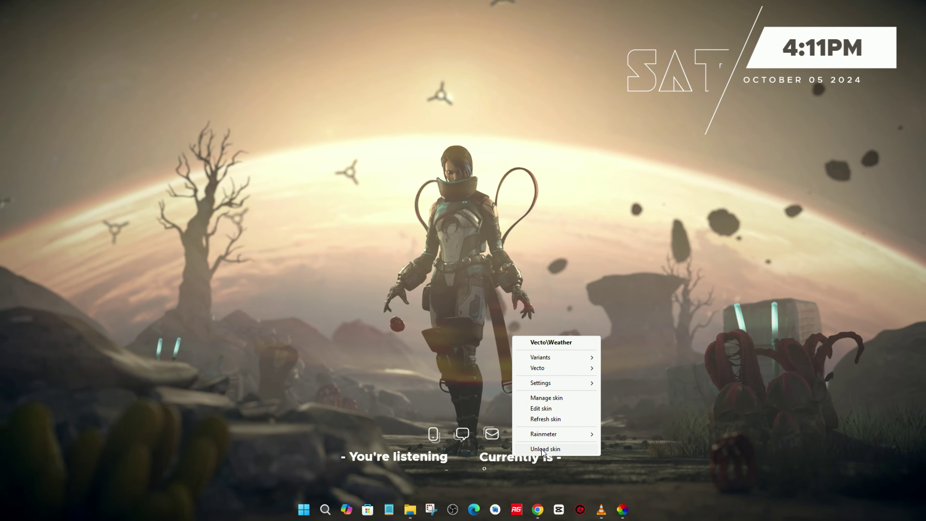
left_click(542, 448)
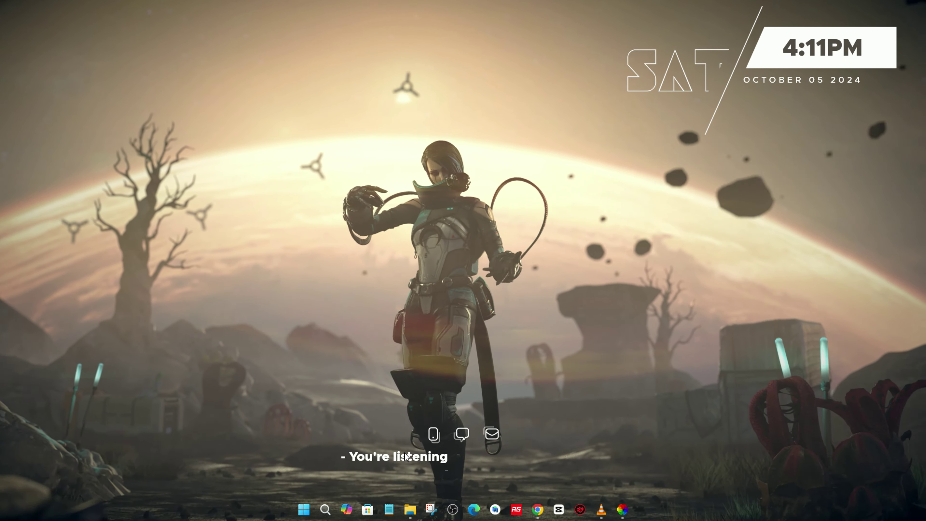
right_click(405, 454)
left_click(416, 448)
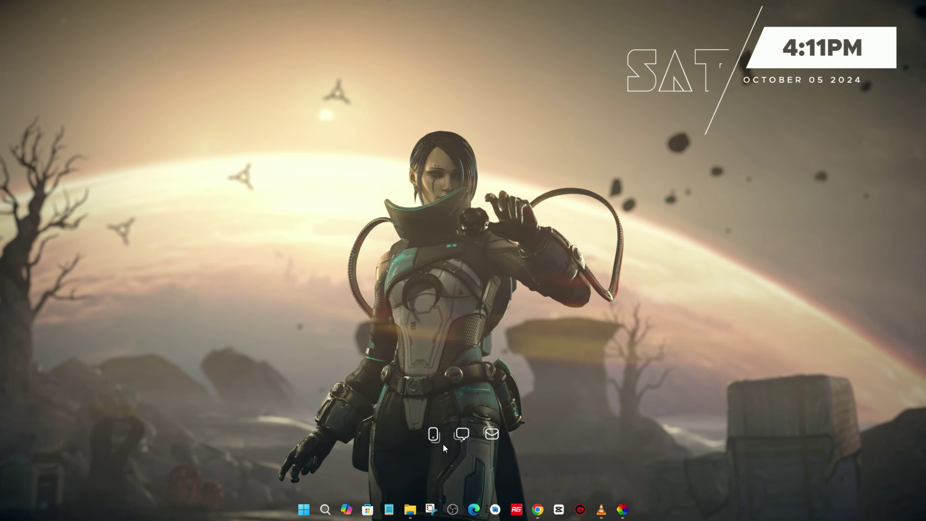
- Place the phone, chat and mail icons top-left, close Lively, and open Manage Rainmeter
left_click_drag(478, 436, 73, 26)
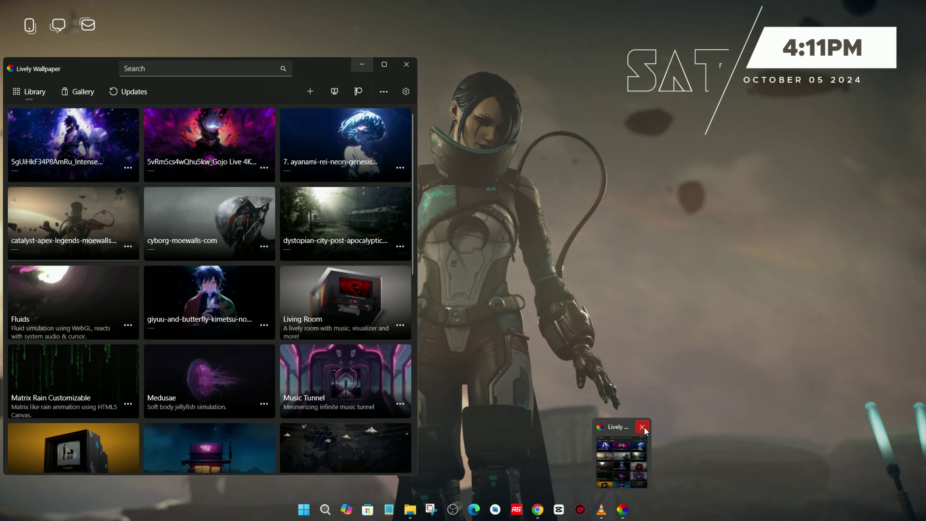
left_click(639, 427)
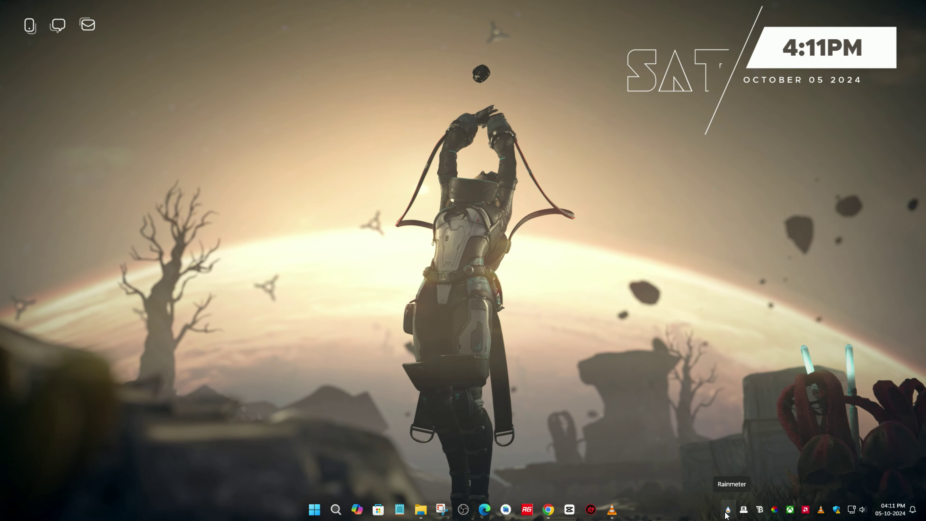
left_click(728, 510)
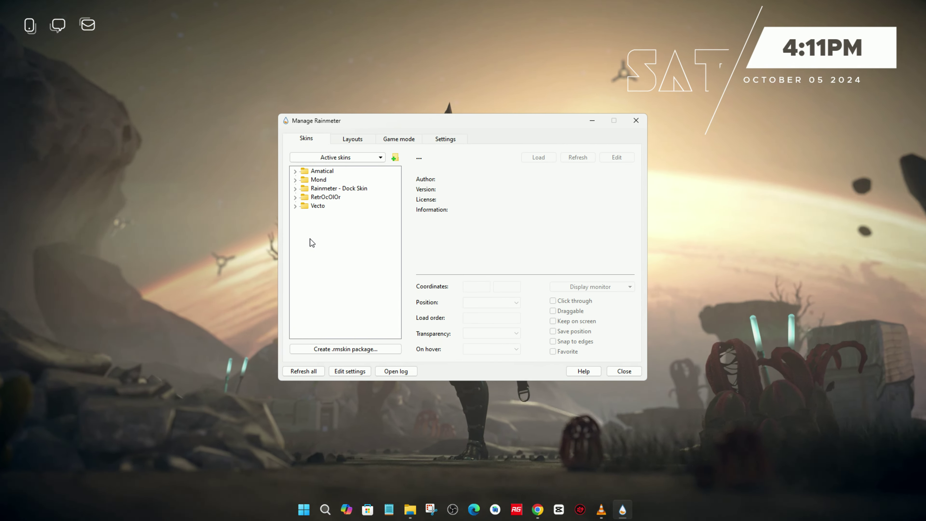
- Load the Dock and Dock 2 skins, moving the social-icons dock lower on the left
left_click(295, 189)
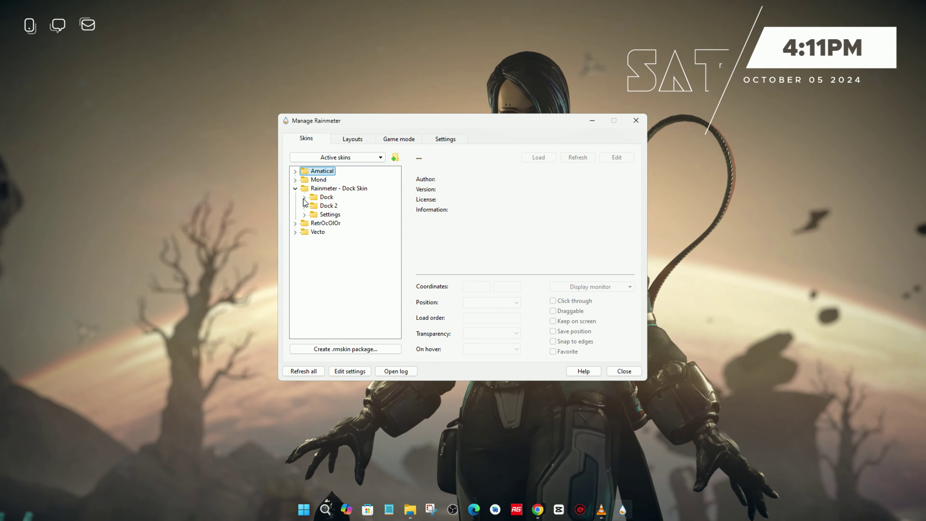
left_click(304, 197)
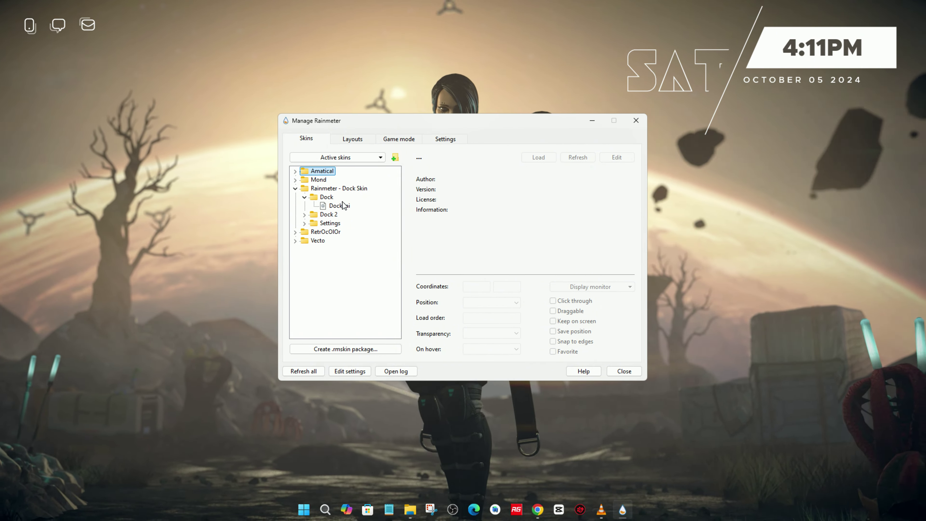
left_click(358, 210)
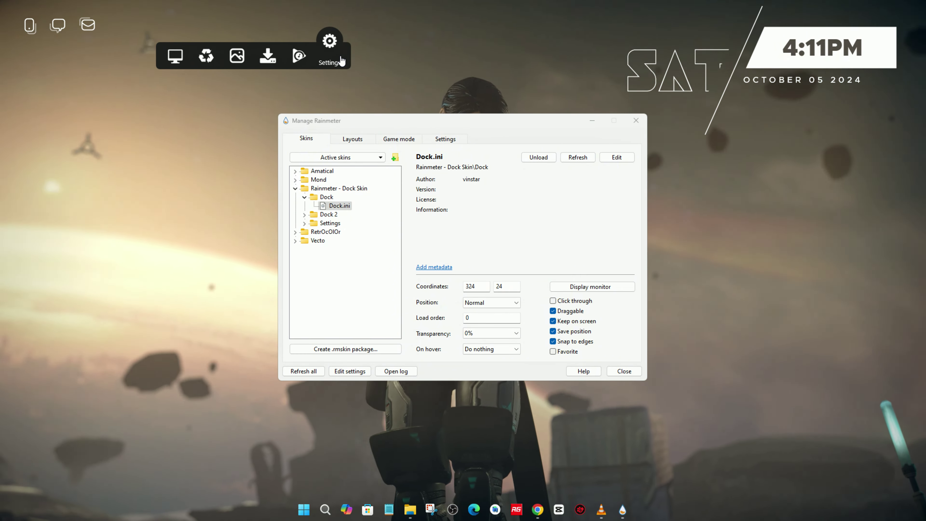
double_click(328, 214)
left_click(332, 224)
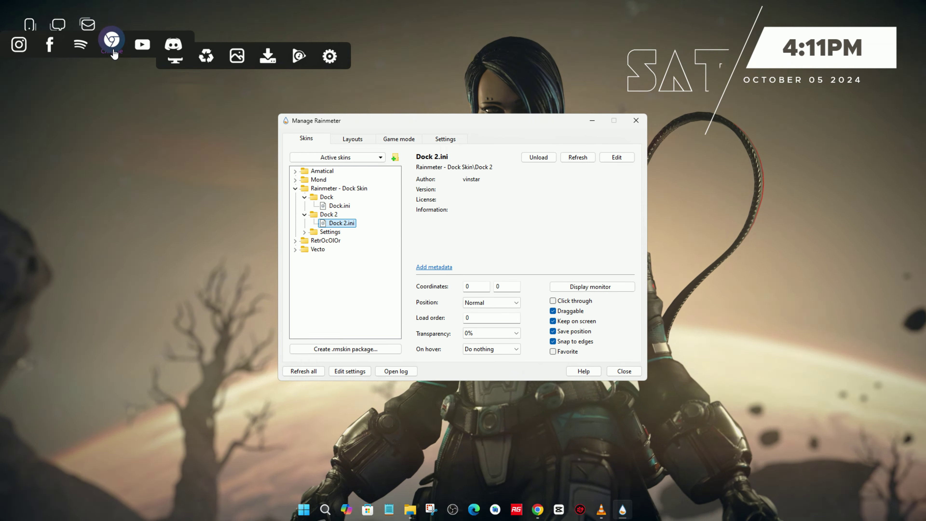
left_click_drag(114, 54, 130, 155)
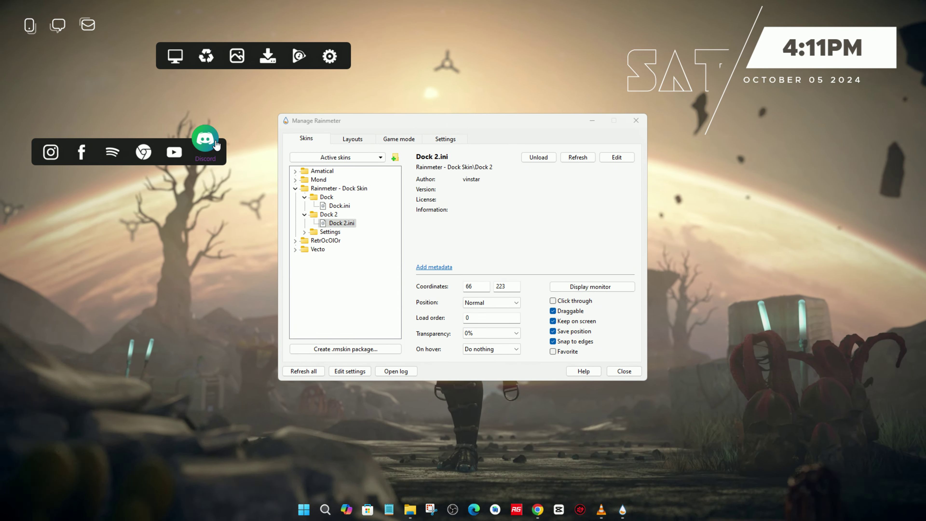
right_click(345, 220)
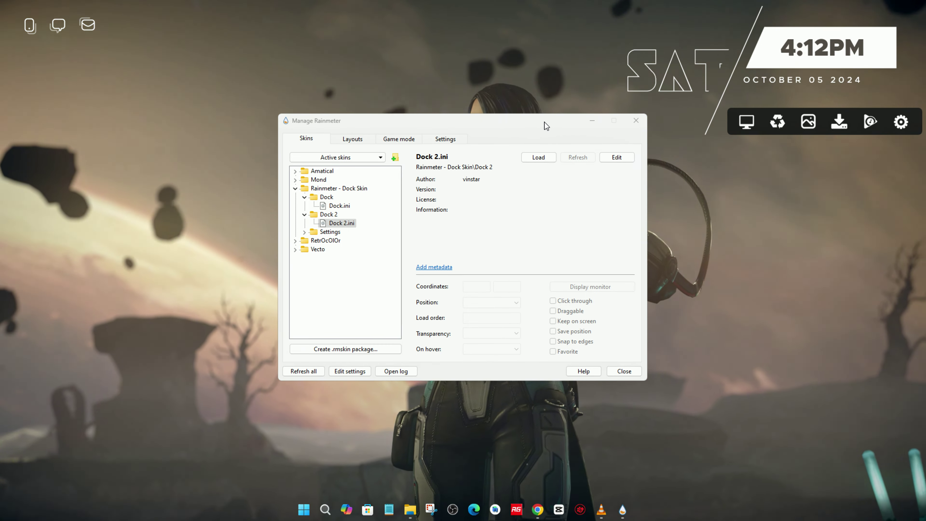
- Make the Vecto date skin draggable through its Settings menu
left_click_drag(544, 121, 493, 121)
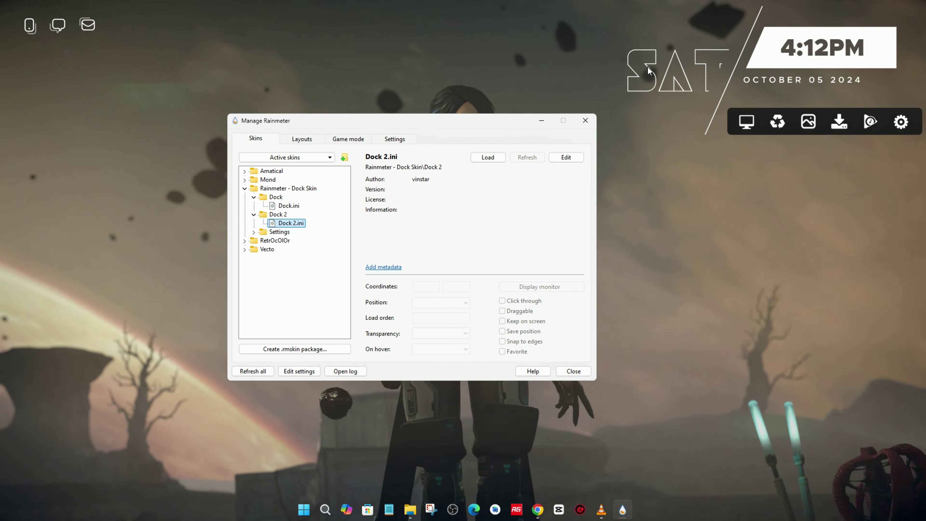
right_click(648, 70)
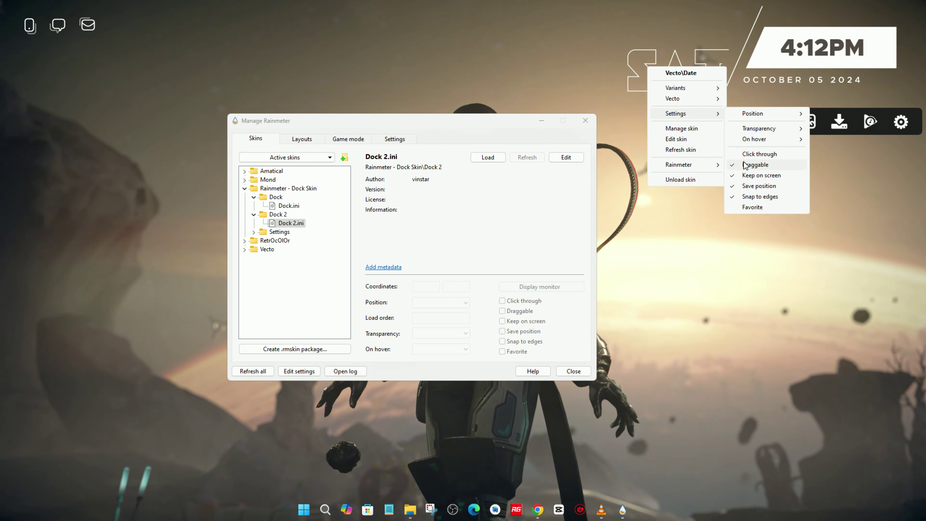
left_click(745, 164)
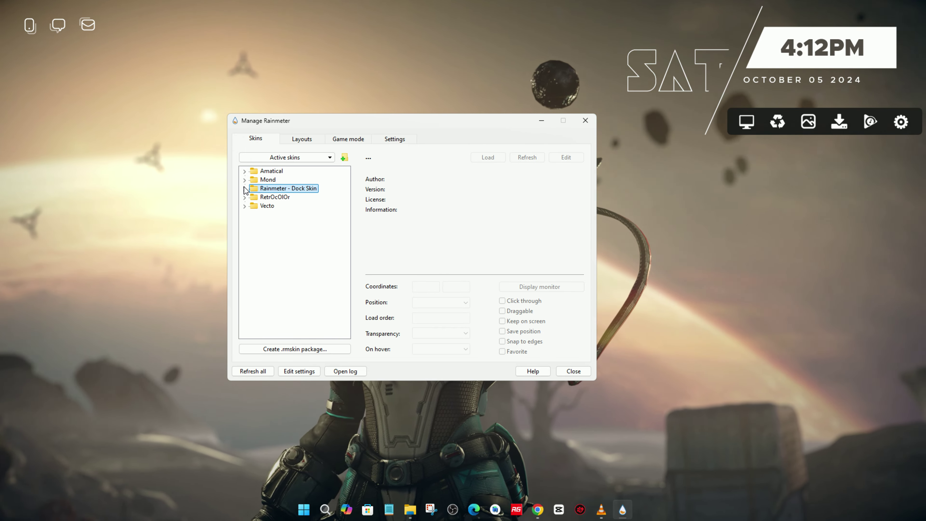
- Load the Amatical Cpu.ini meter onto the desktop
left_click(244, 171)
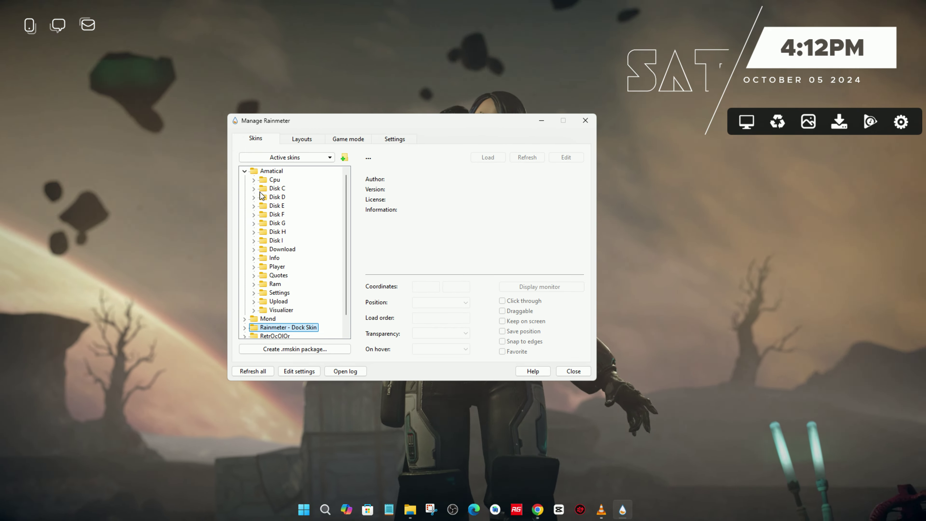
left_click(254, 179)
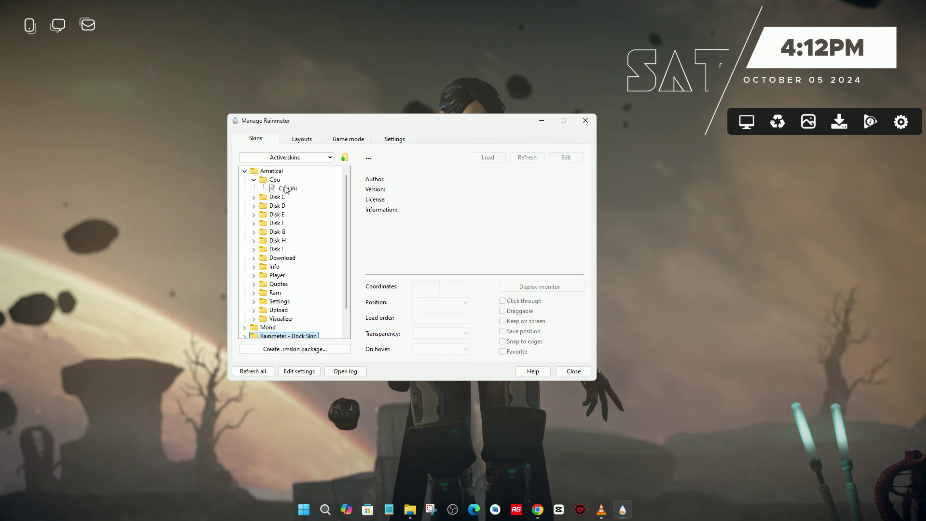
left_click(288, 189)
left_click(309, 191)
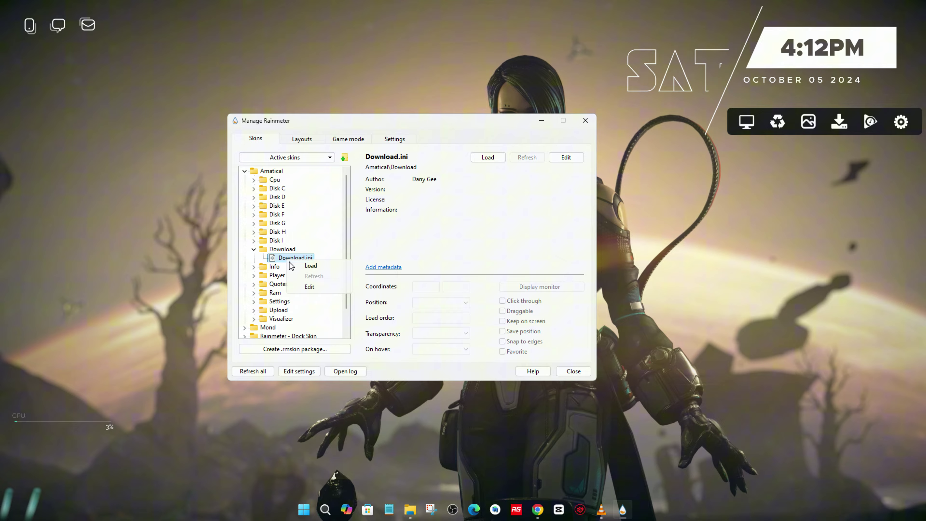
- Add the Download and RAM meters, stacking them under the CPU meter at lower left
double_click(289, 260)
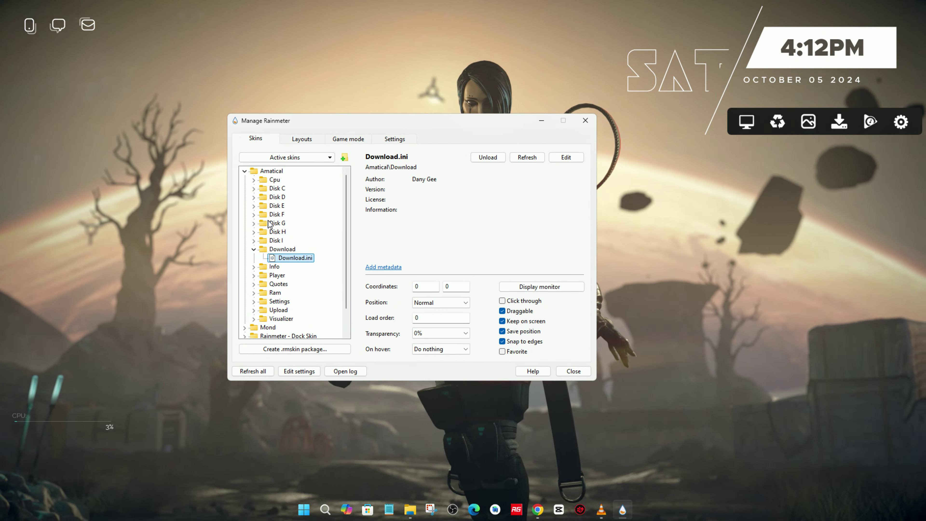
left_click_drag(135, 126, 82, 448)
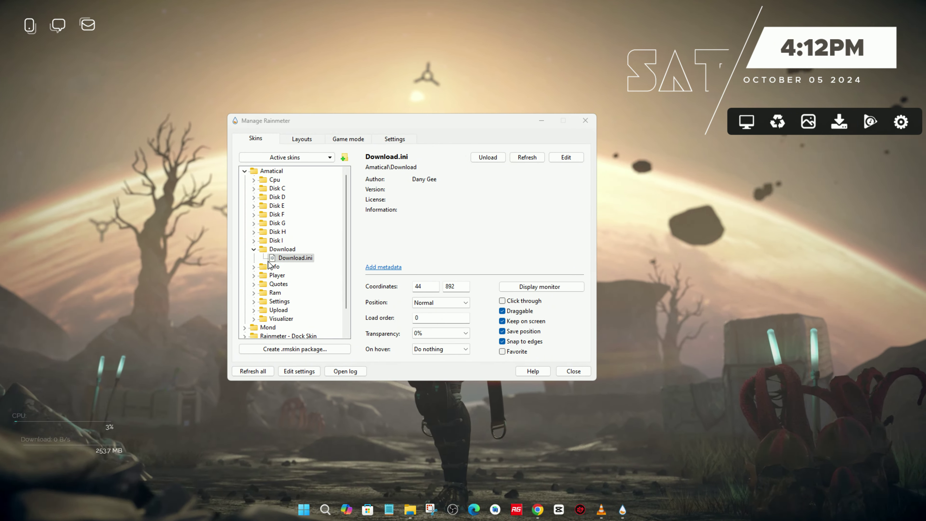
left_click(254, 250)
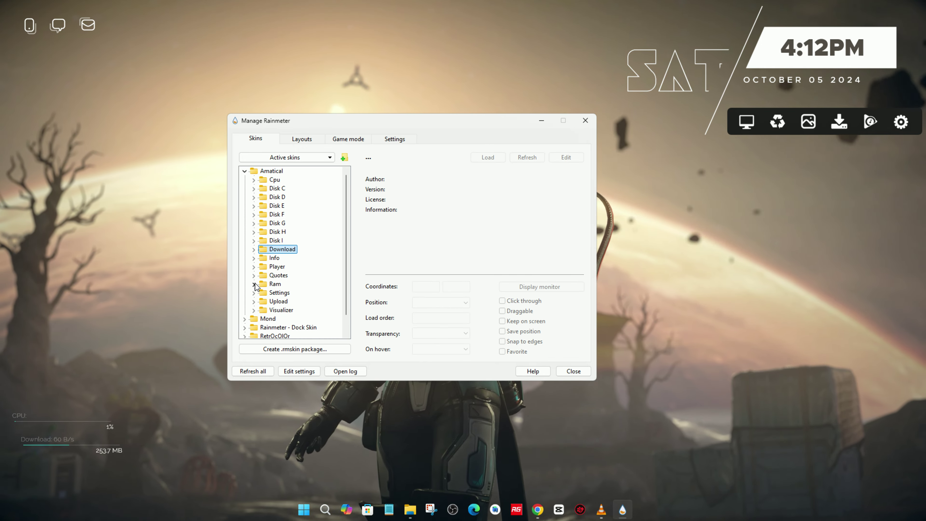
left_click(294, 298)
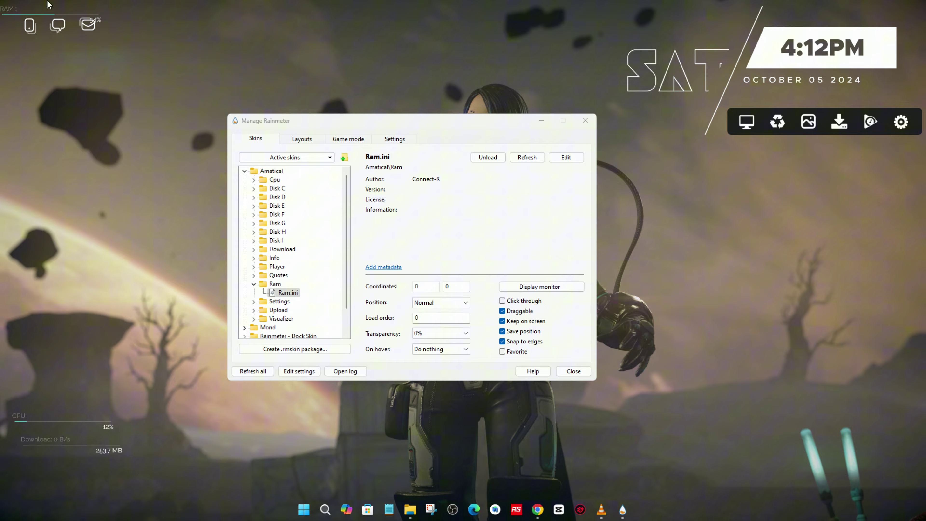
left_click_drag(47, 4, 81, 452)
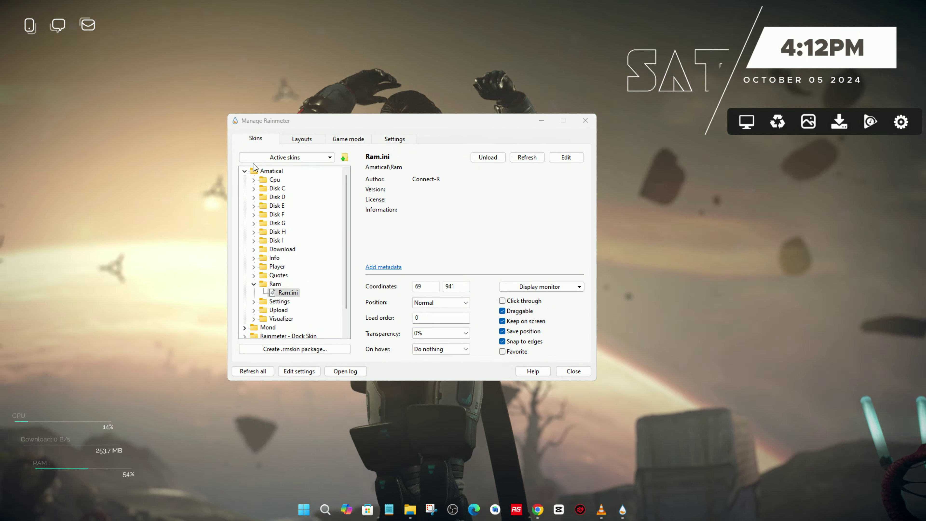
double_click(255, 171)
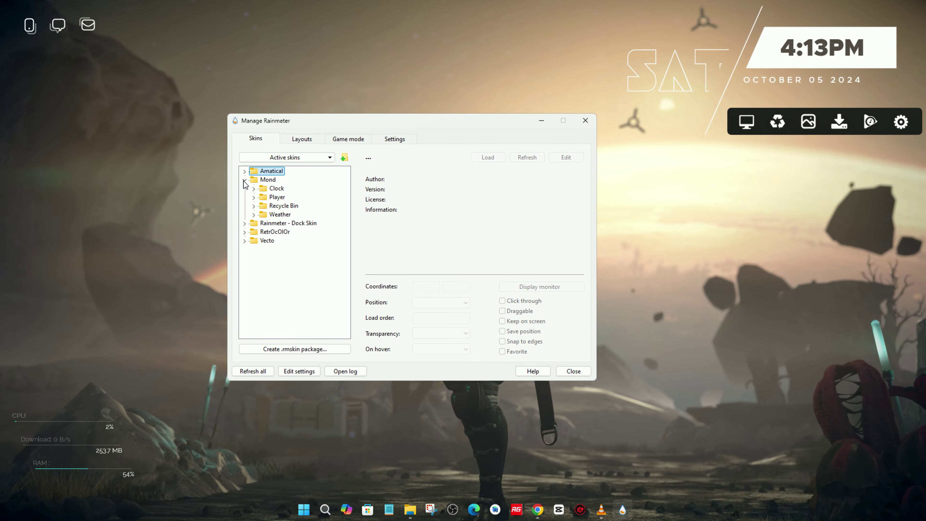
- Load the RetrOcOlOr Visualizer.ini skin onto the desktop
left_click(245, 181)
left_click(243, 206)
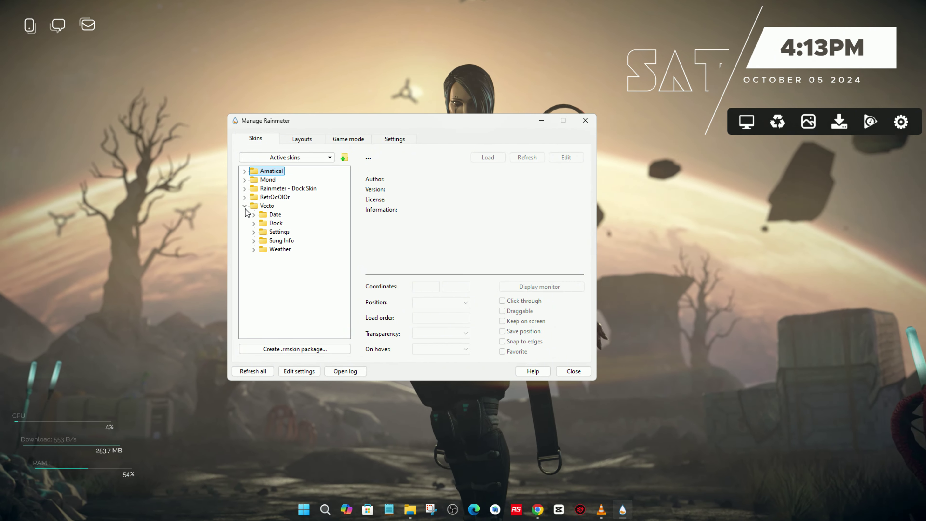
left_click(244, 206)
left_click(245, 197)
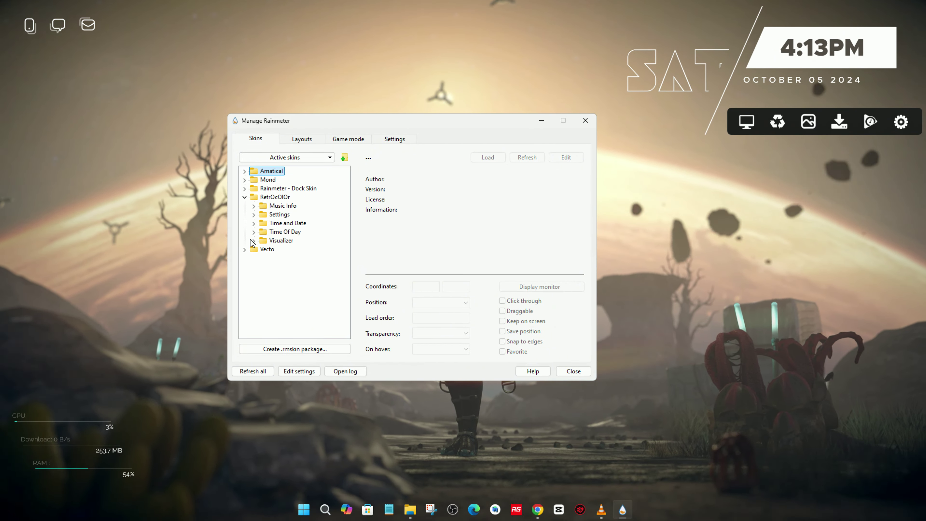
left_click(254, 241)
left_click(288, 250)
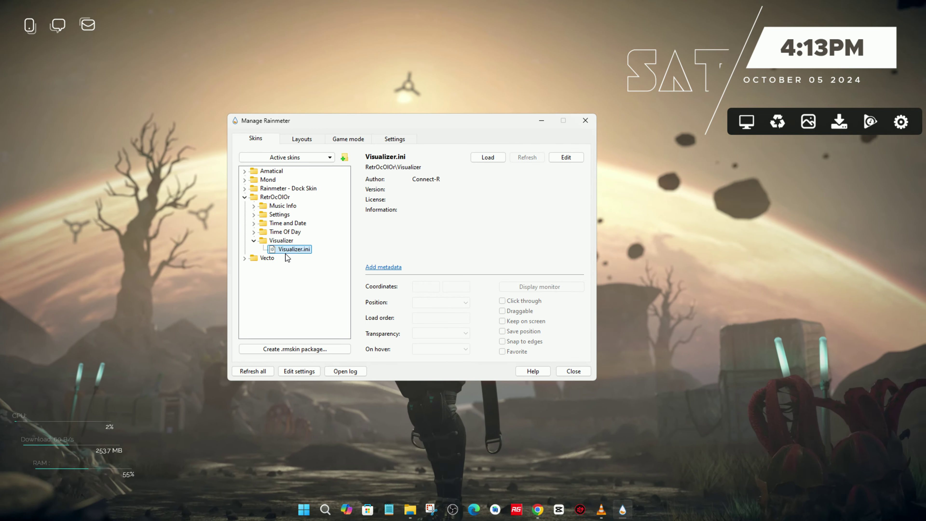
right_click(286, 251)
left_click(301, 259)
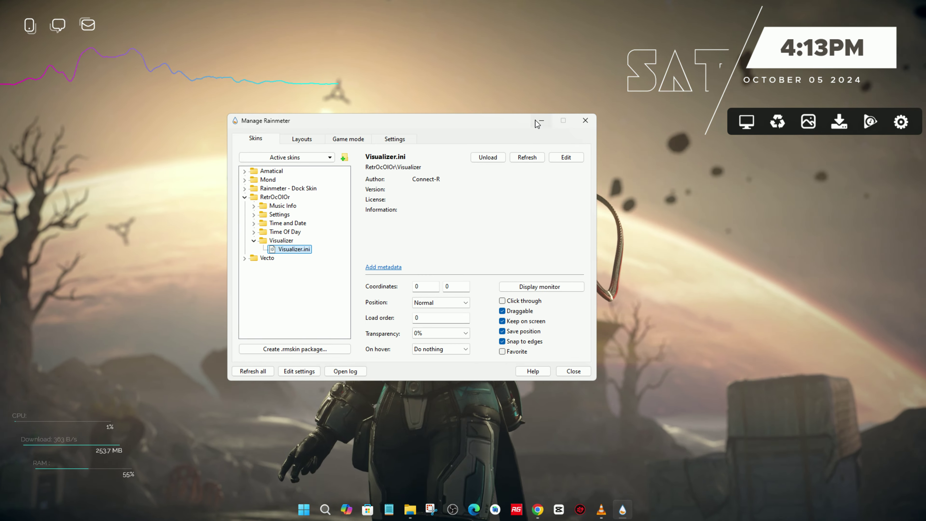
- Drag the visualizer wave to bottom centre above the taskbar, then reopen its skin manager
left_click(539, 121)
left_click_drag(136, 72, 428, 453)
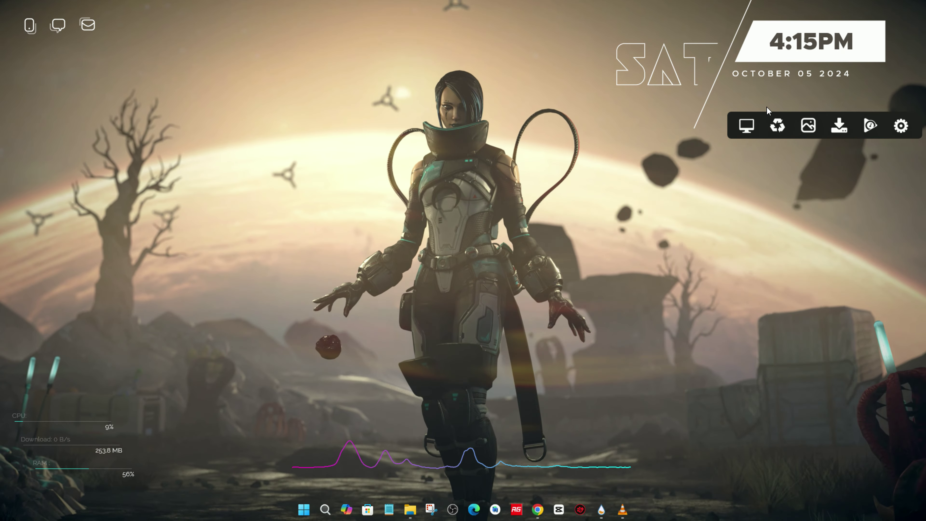
right_click(403, 462)
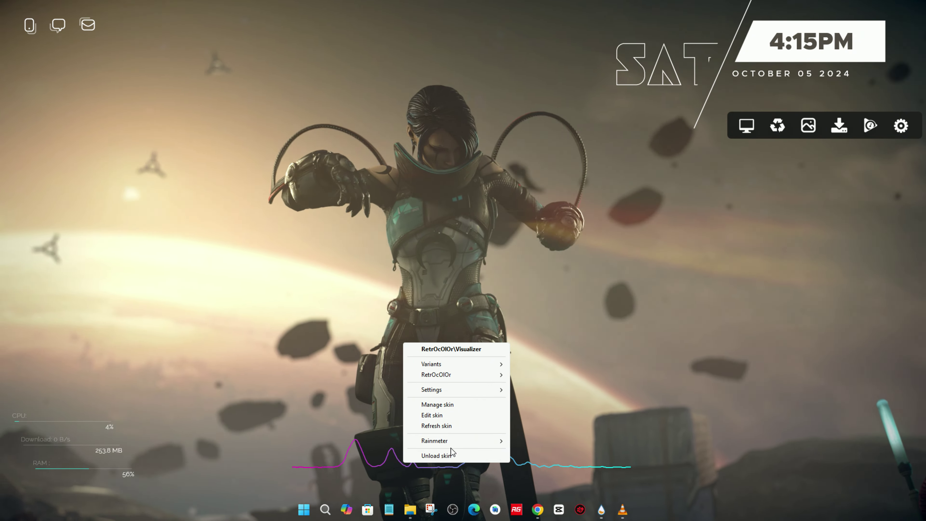
left_click(463, 405)
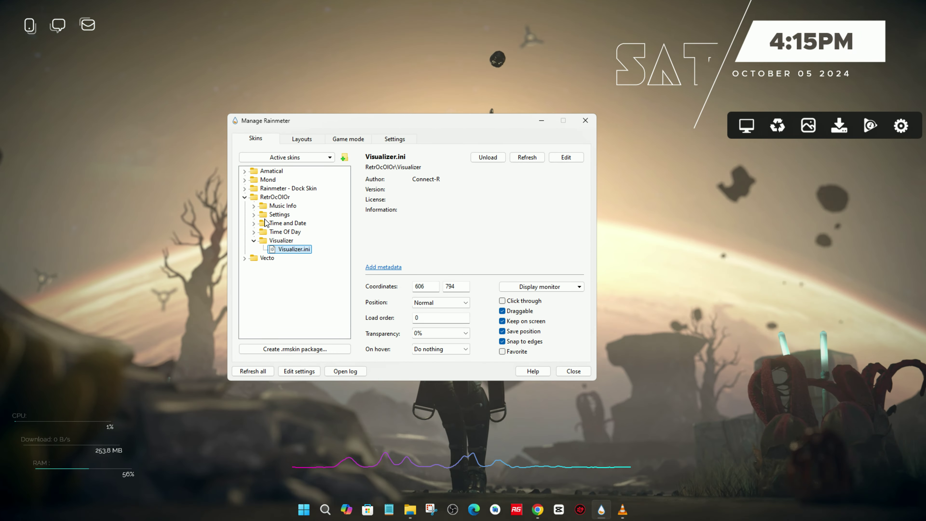
- Load the RetrOcOlOr settings panel and set Color 2 to 124,112,101 sampled from the wallpaper
left_click(253, 215)
left_click(284, 224)
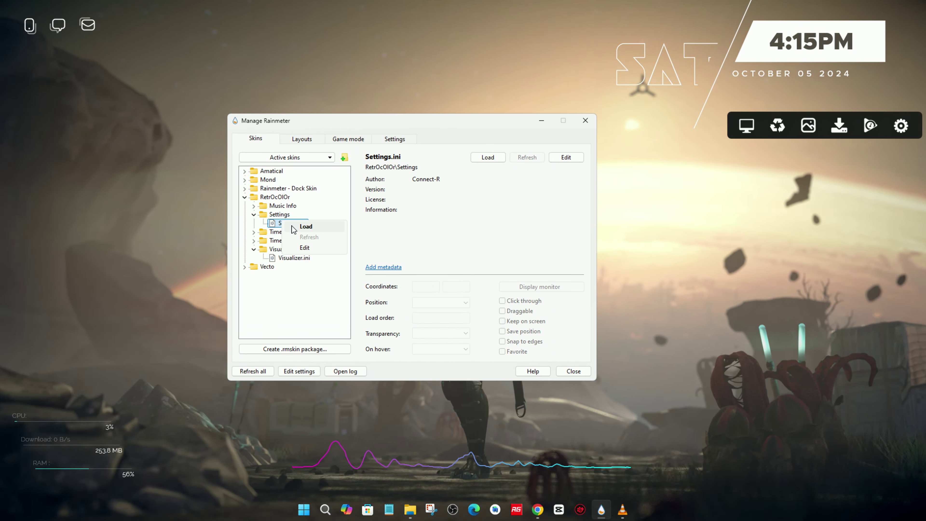
left_click(293, 227)
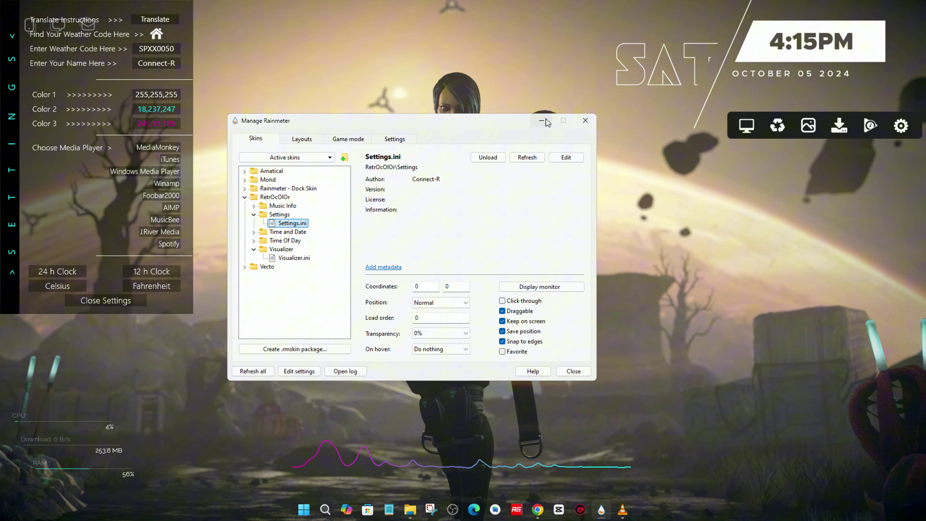
left_click(542, 121)
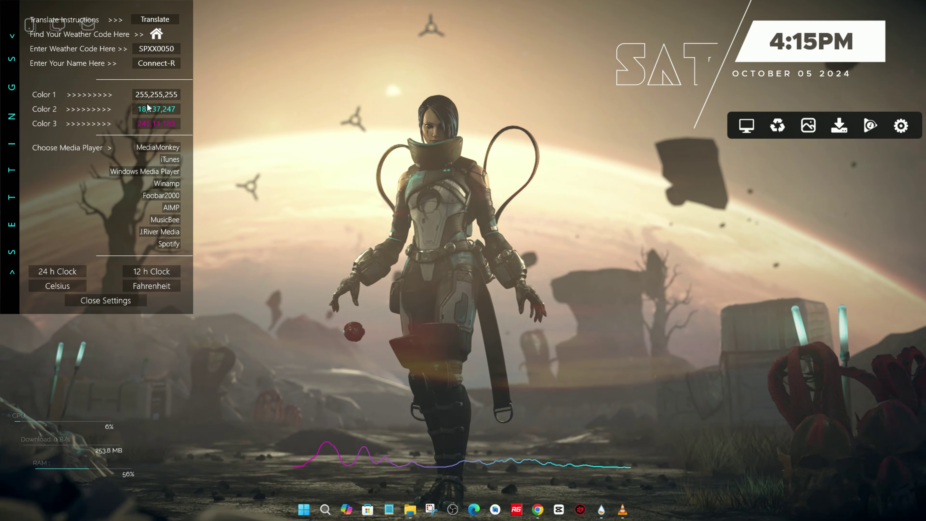
left_click(152, 110)
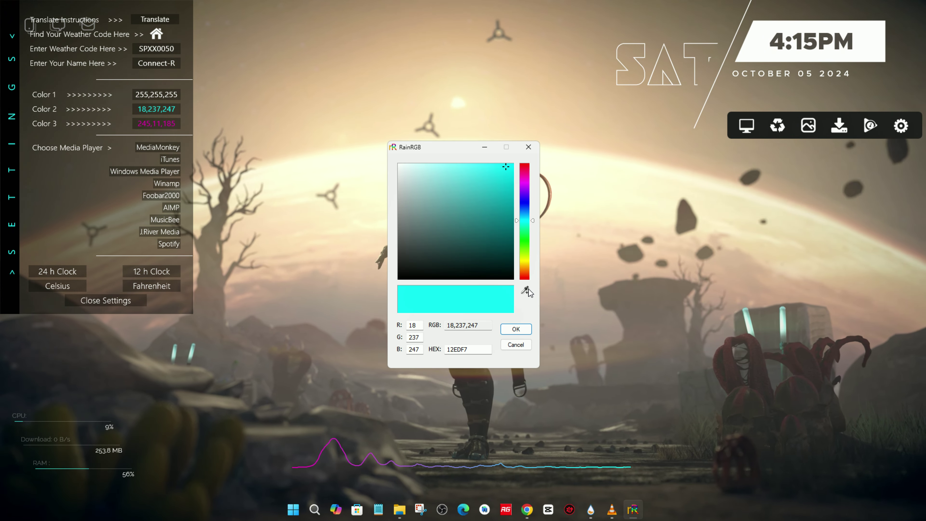
left_click(526, 290)
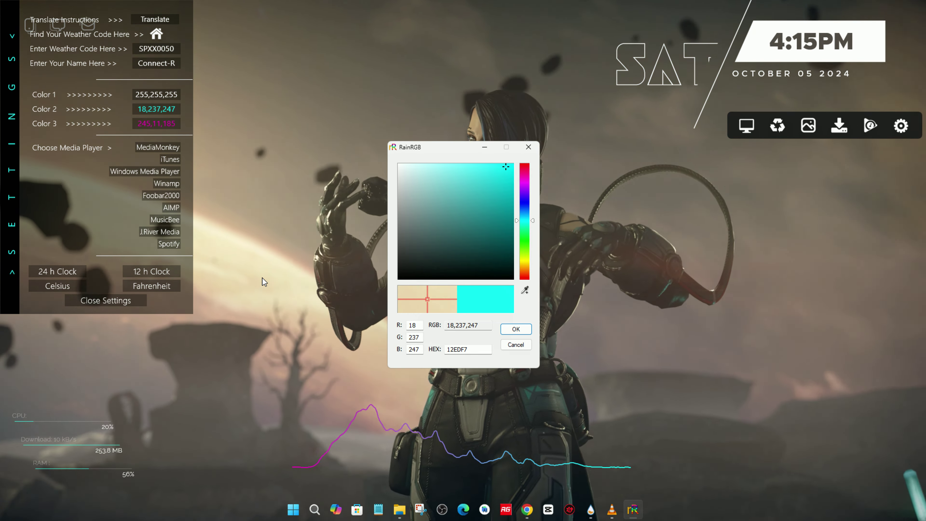
left_click(289, 211)
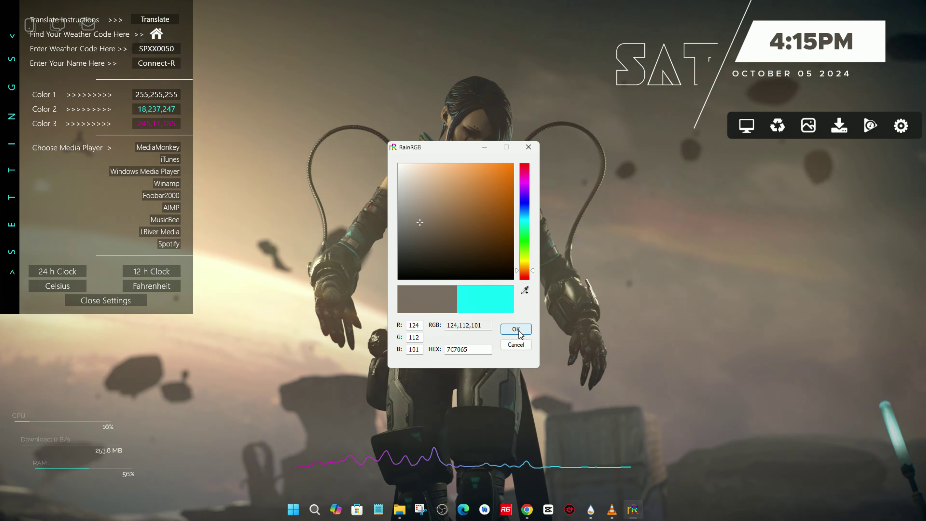
left_click(515, 331)
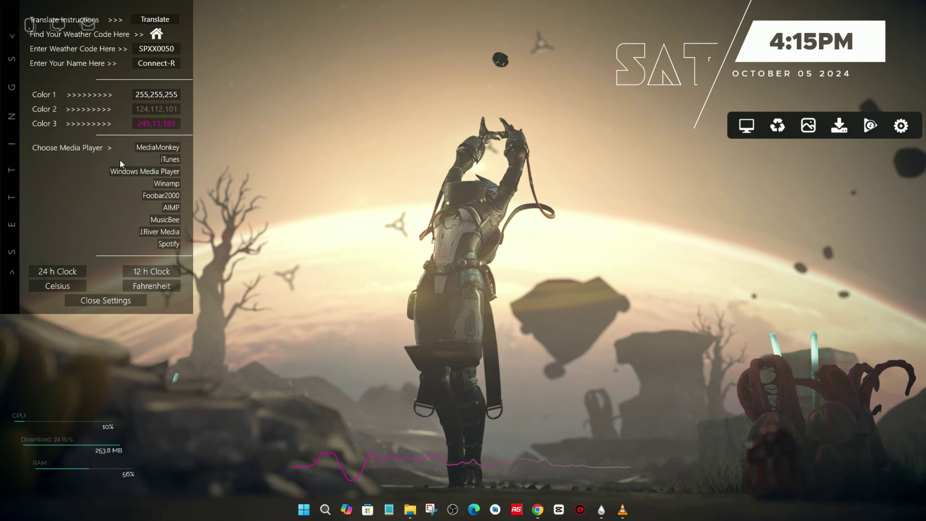
- Set Color 3 to 255,250,212 from the wallpaper and close the settings panel
left_click(161, 123)
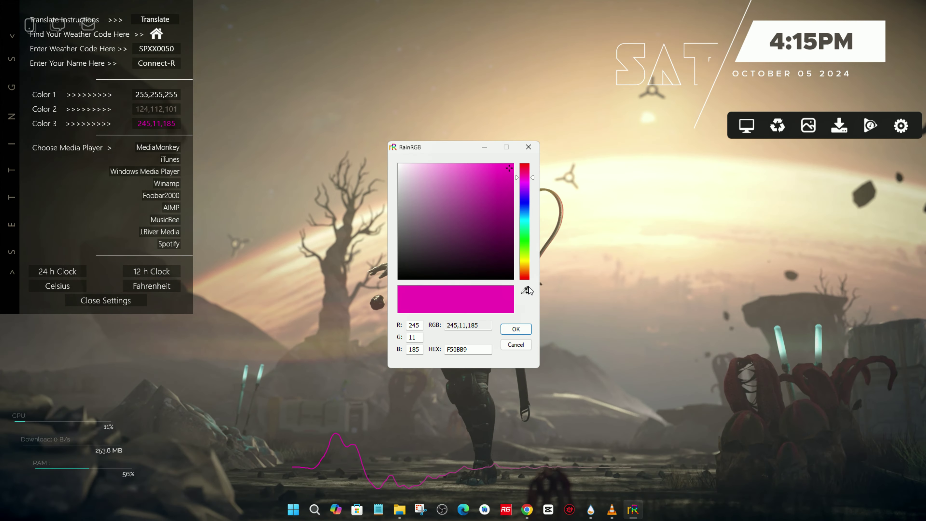
left_click(528, 290)
left_click(694, 202)
left_click(526, 329)
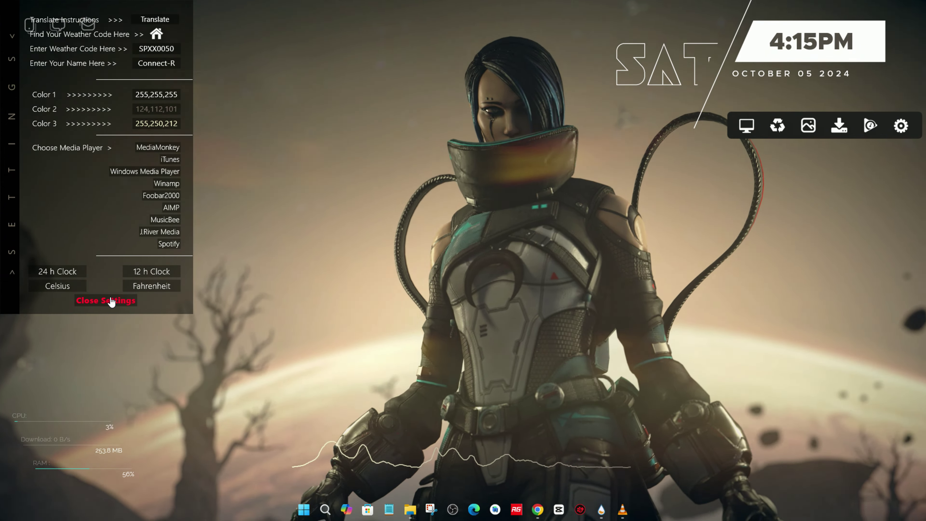
left_click(111, 301)
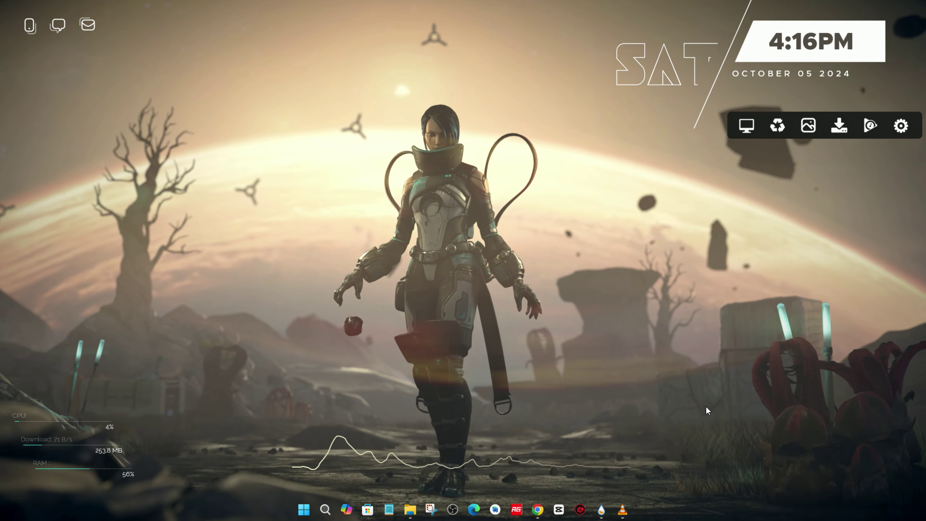